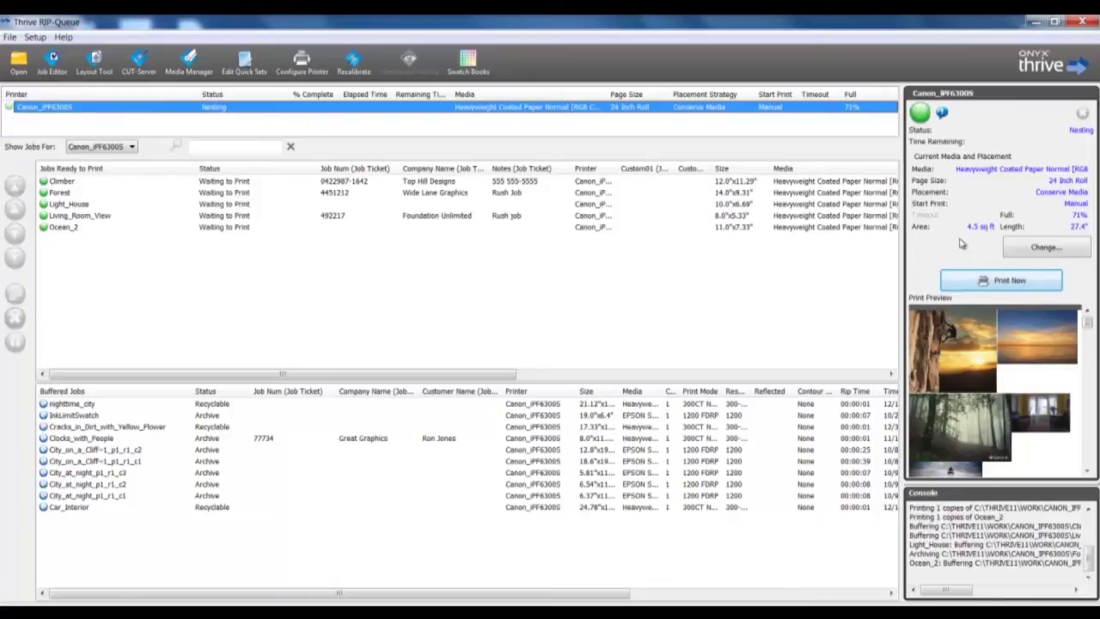
- Open the Canon_iPF6300S media settings and choose Group Jobs Together as placement
click(1018, 248)
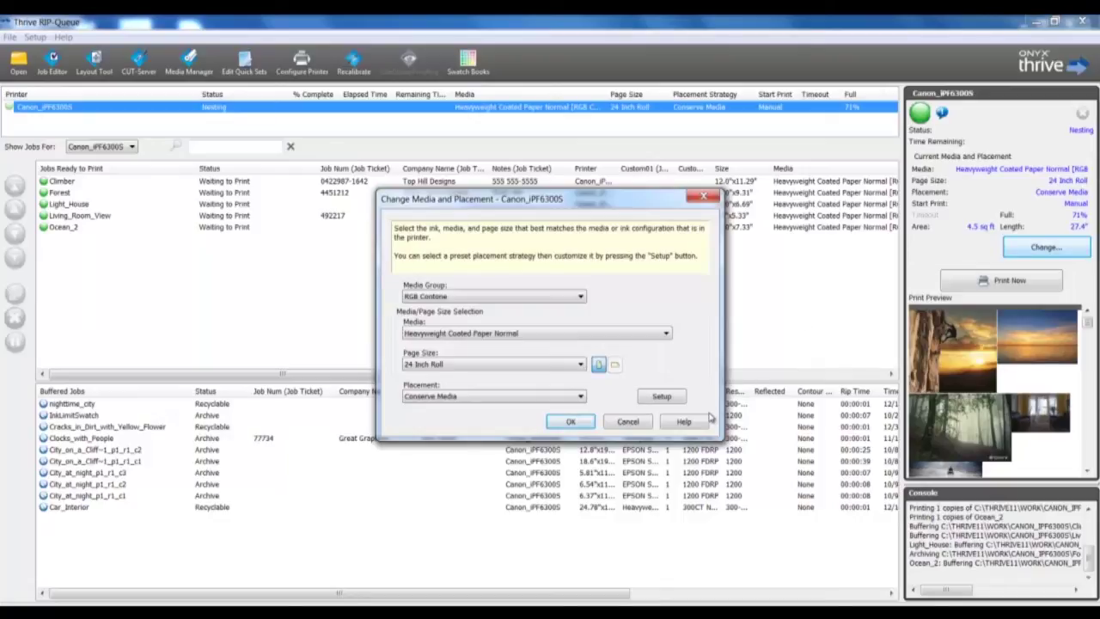
click(493, 396)
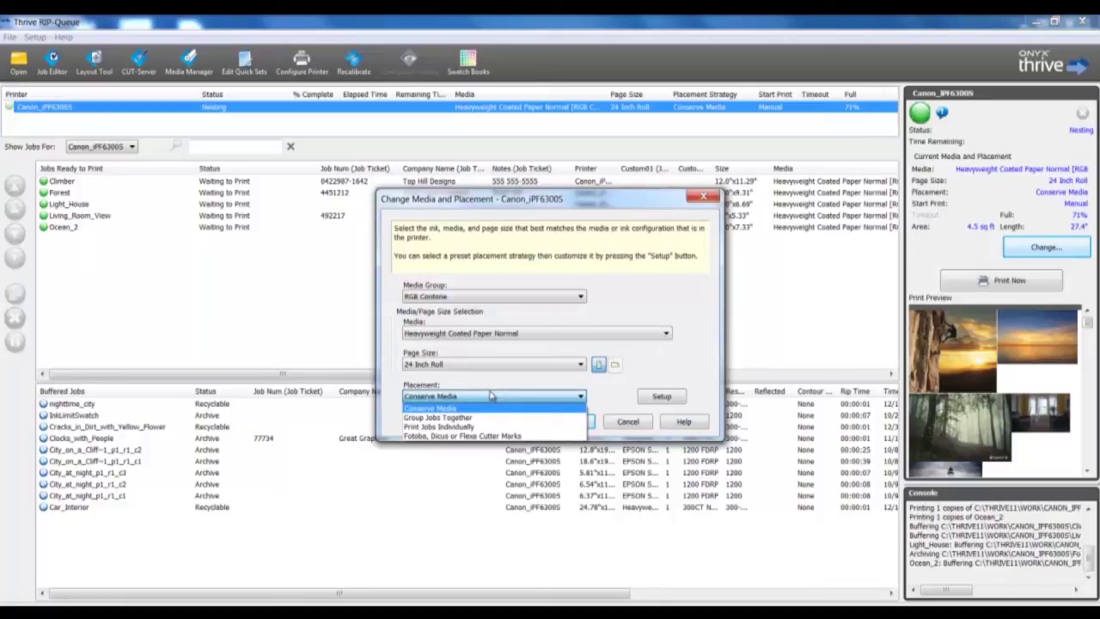
click(492, 395)
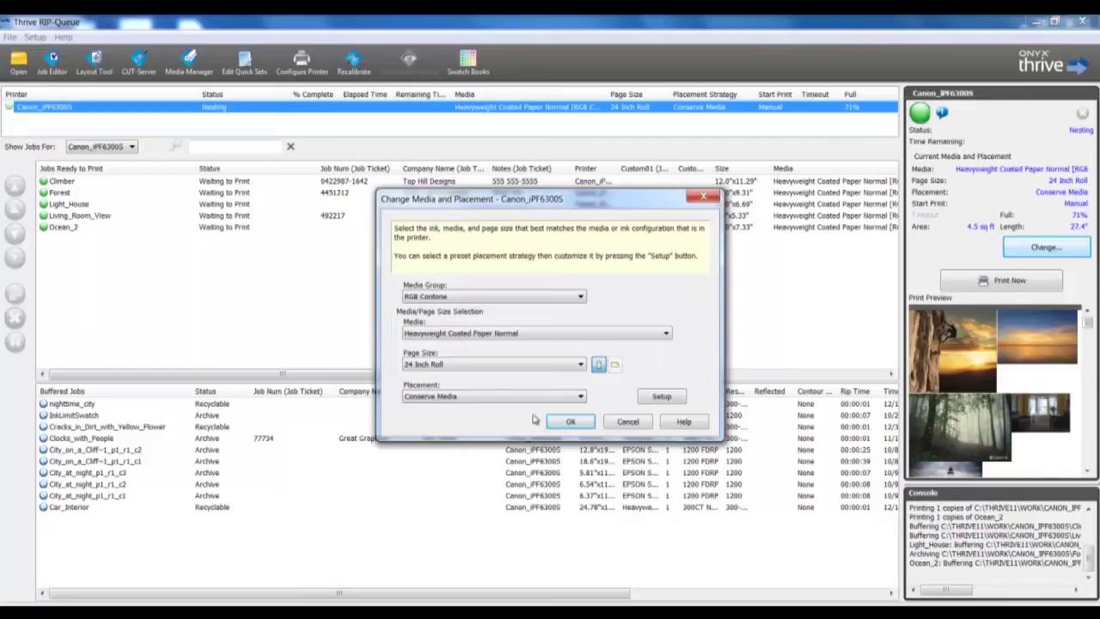
click(532, 399)
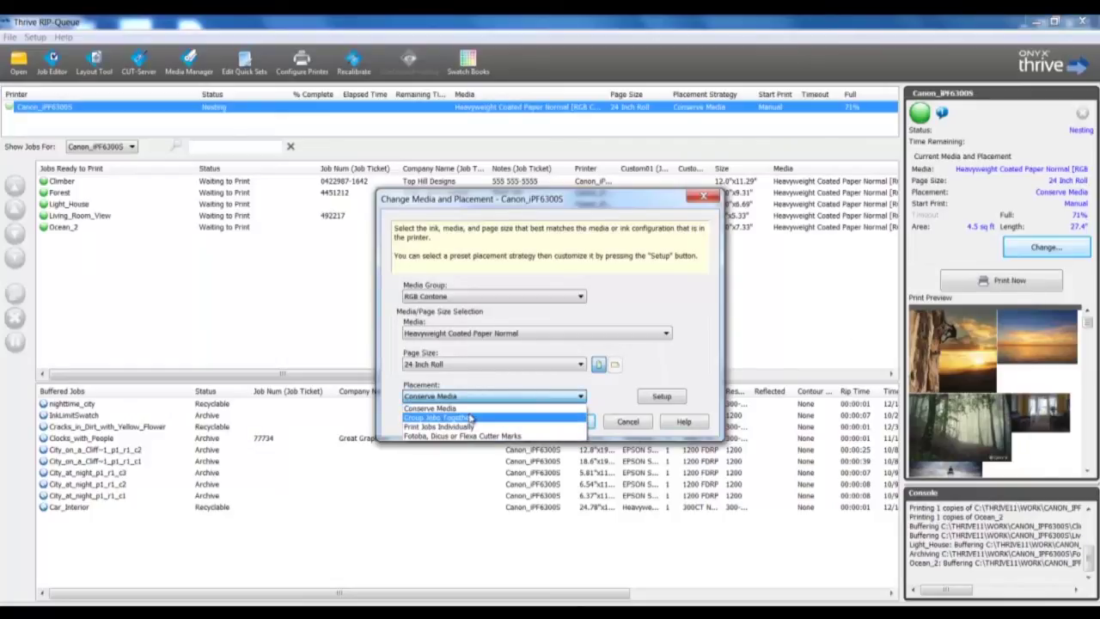
click(471, 419)
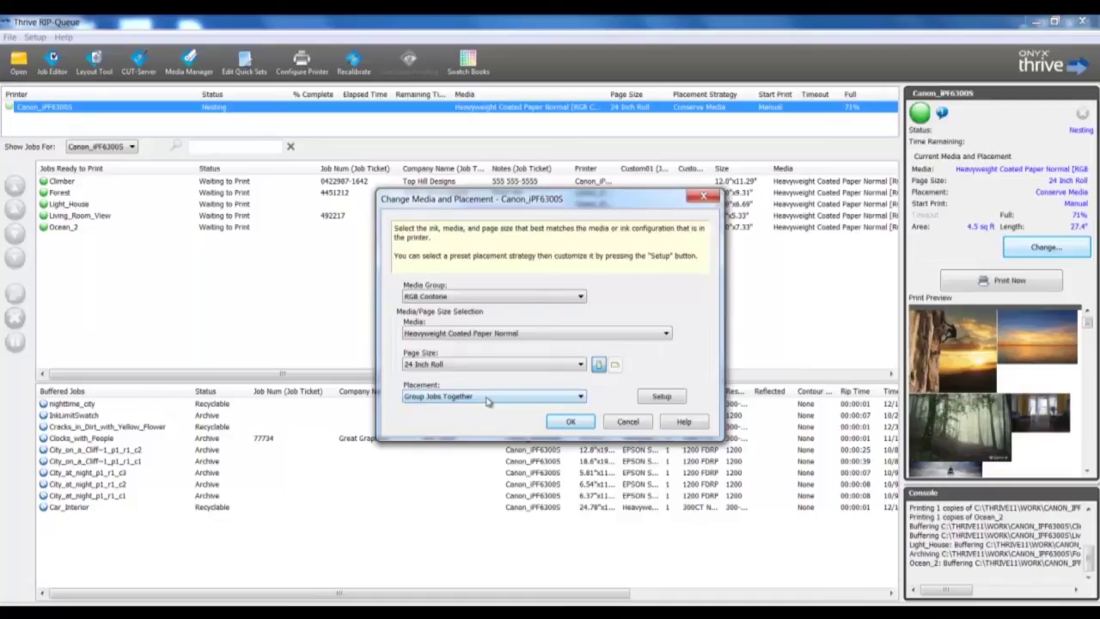
- Try Print Jobs Individually, then Fotoba/Dicus/Flexa Cutter Marks, then revert placement to Conserve Media
click(488, 398)
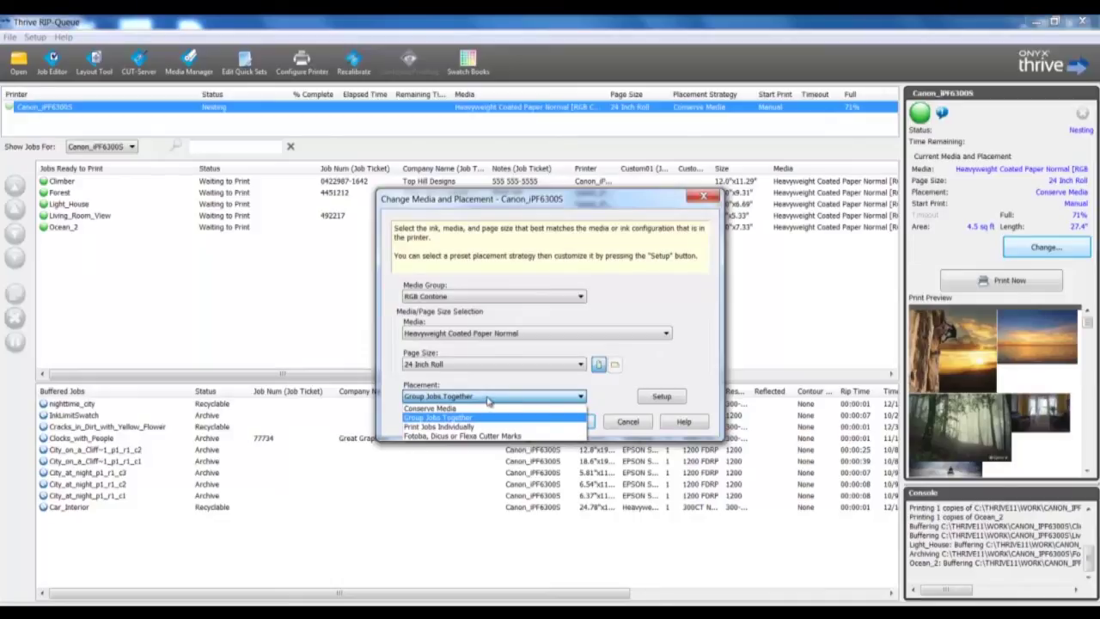
click(487, 428)
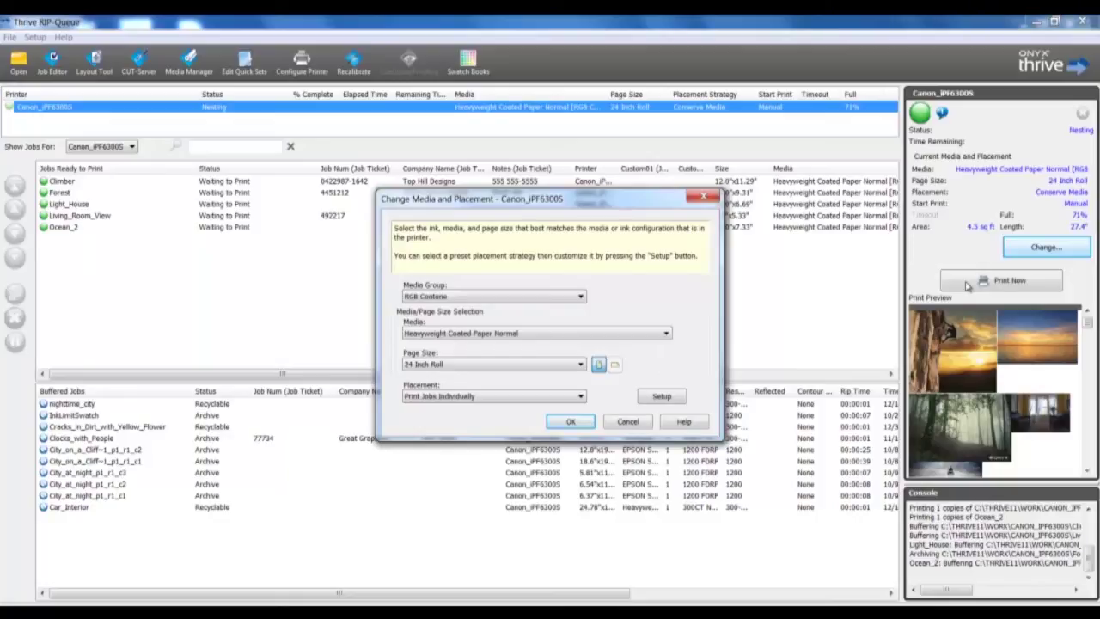
click(499, 396)
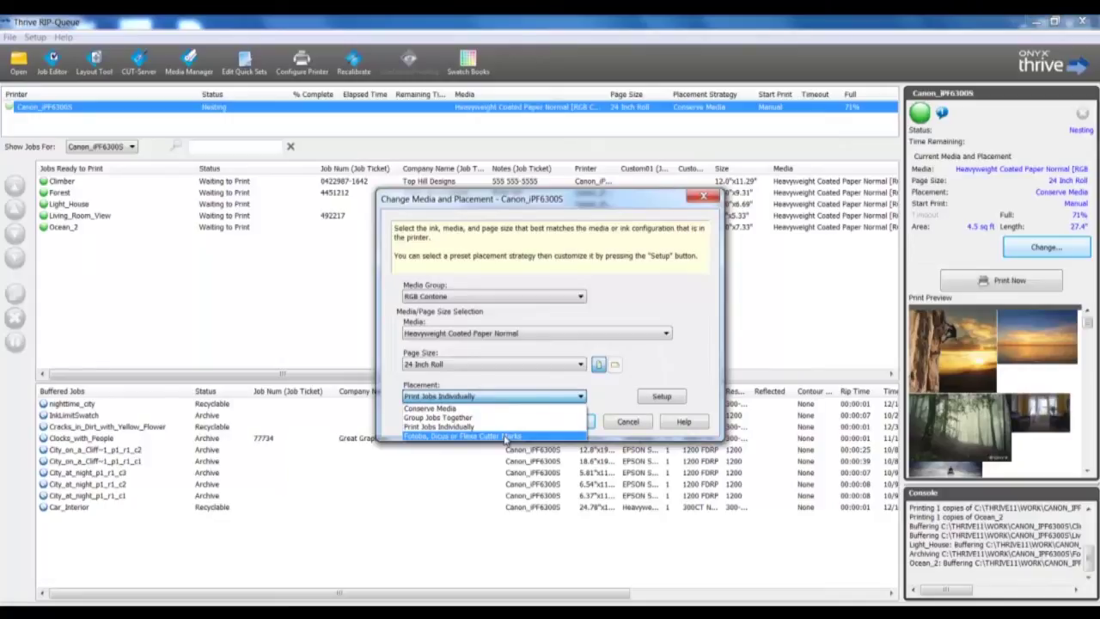
click(505, 436)
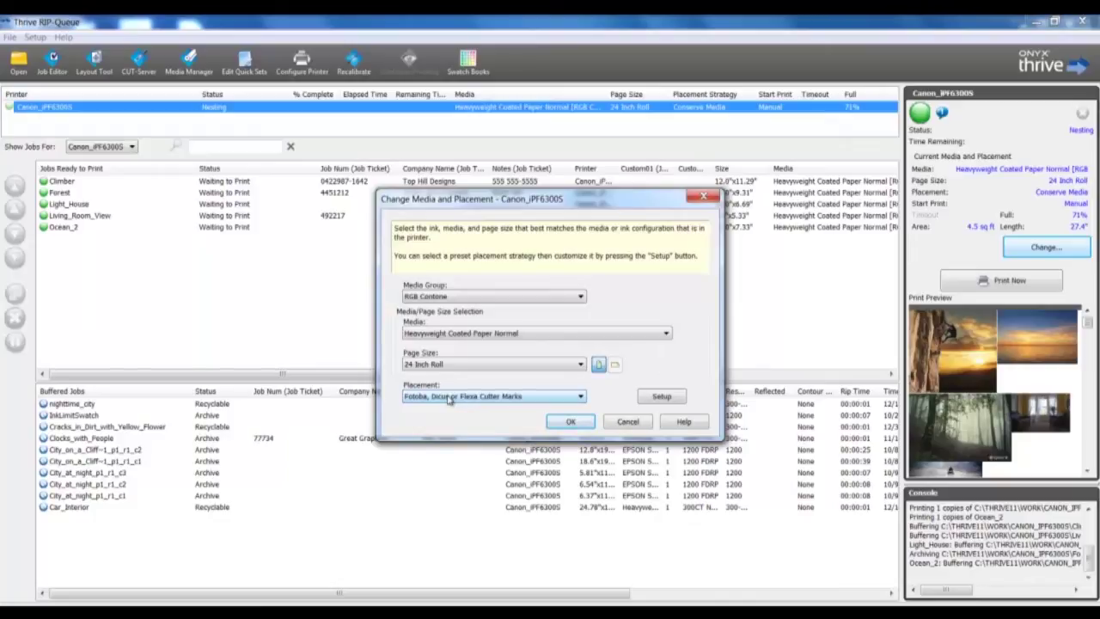
click(496, 398)
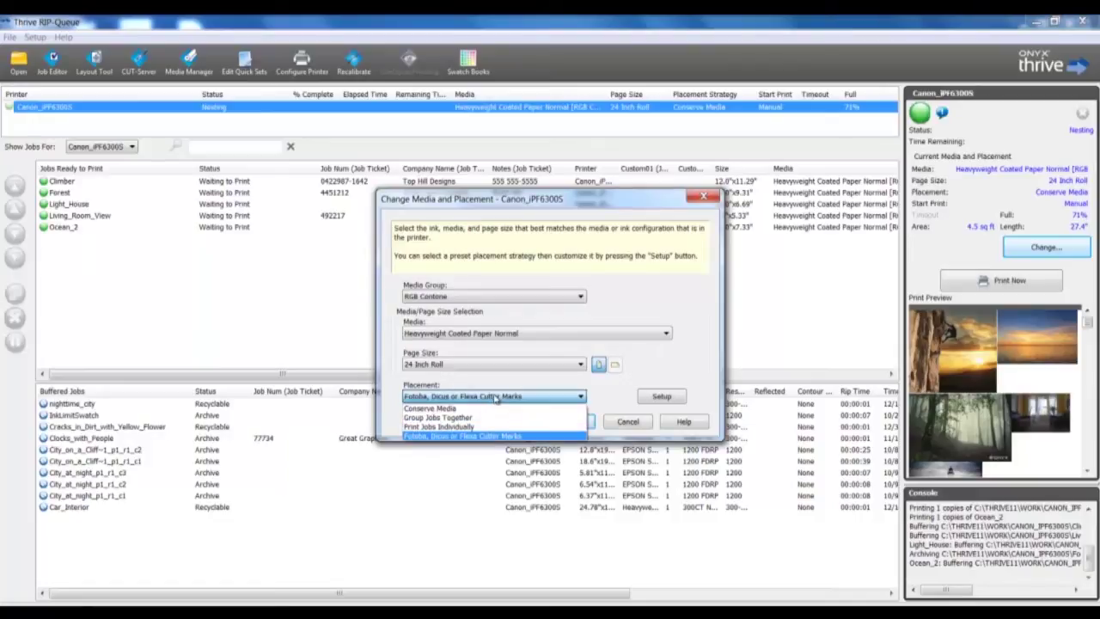
click(492, 409)
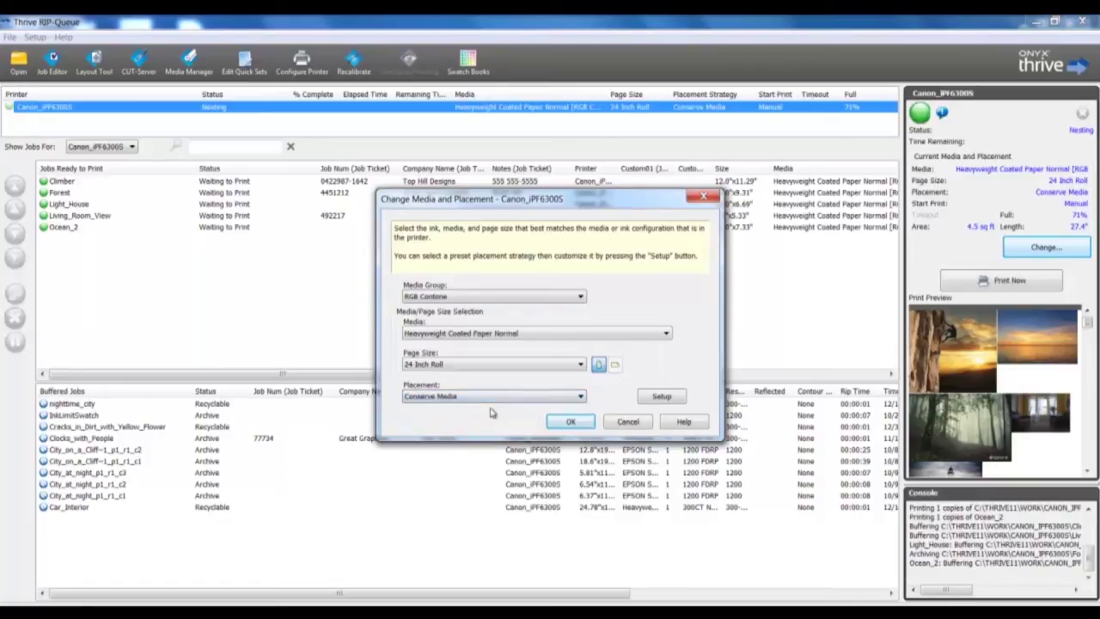
- Open the placement strategy setup and toggle Time- and Area-Based Start on and back off
click(659, 397)
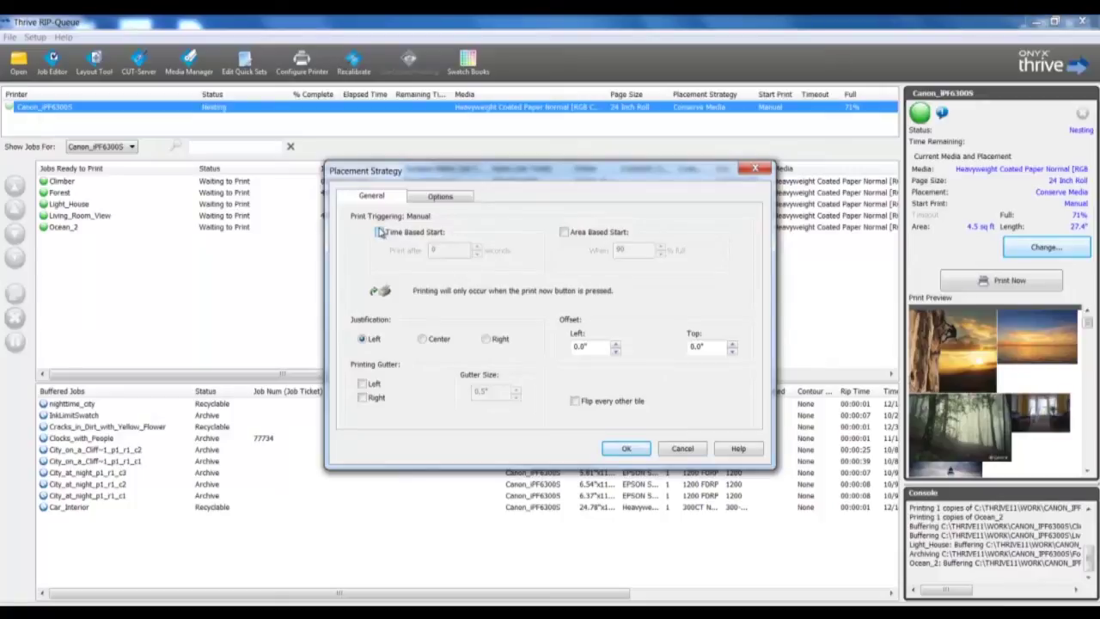
click(380, 233)
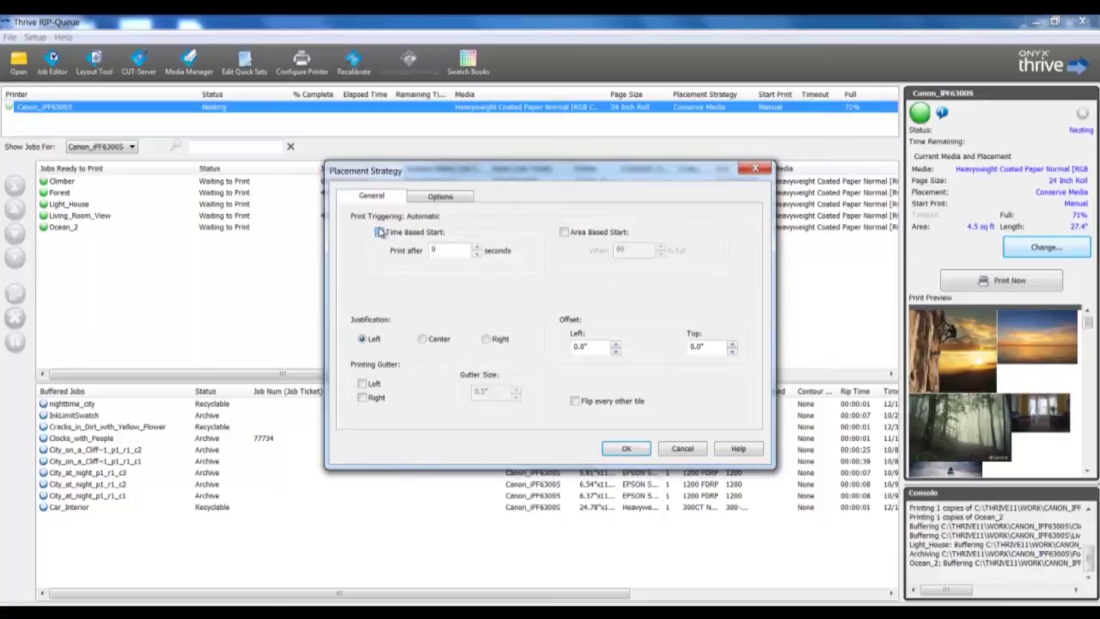
click(379, 233)
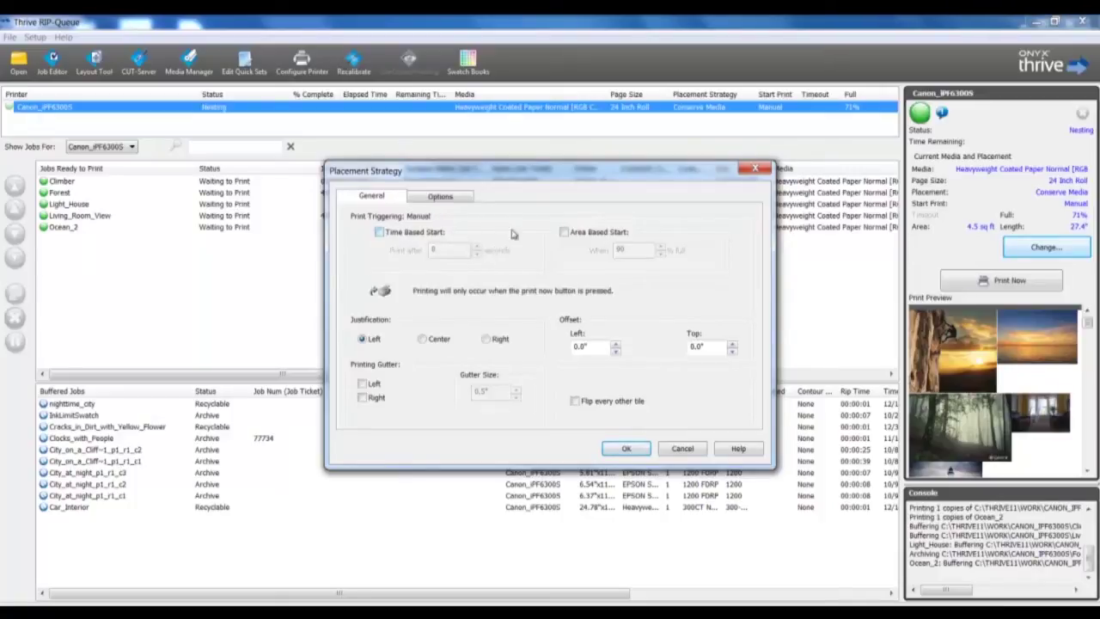
click(564, 233)
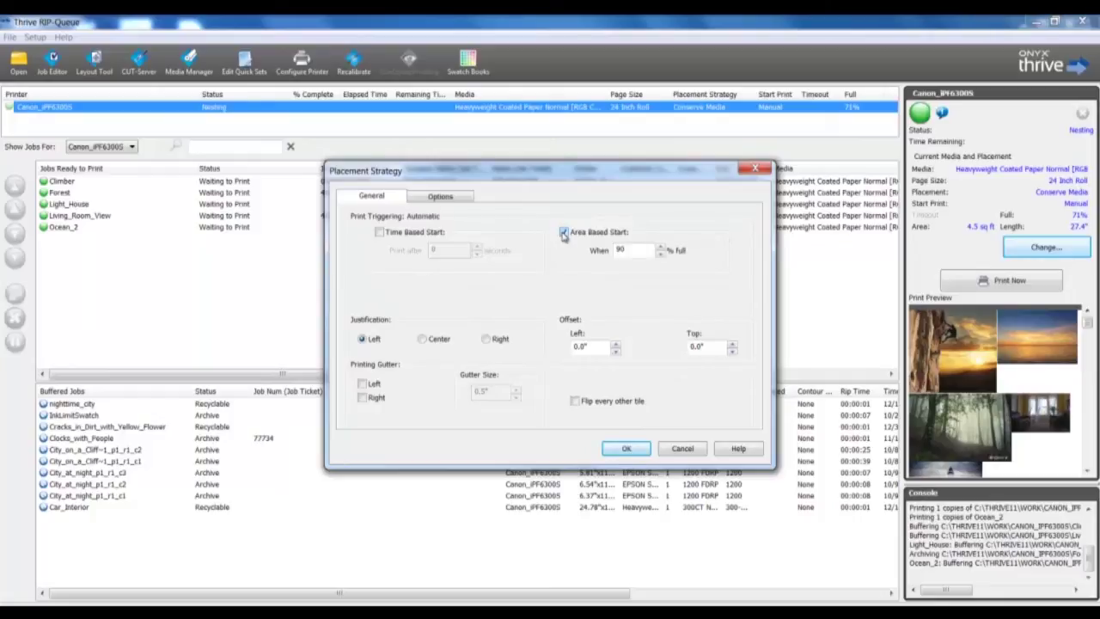
click(564, 233)
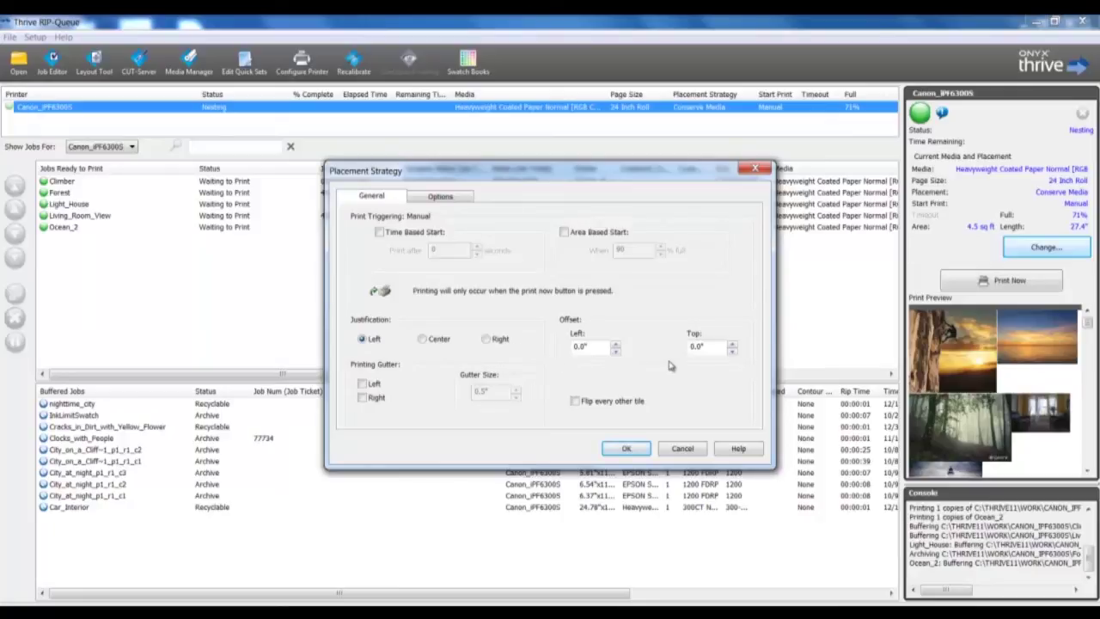
- Enable the left and right gutters and Flip every other tile
click(363, 384)
click(362, 397)
click(575, 401)
- Enable BestFit with Allow Rotate, confirm both dialogs, and uncheck Print All Rows at a Time
click(440, 196)
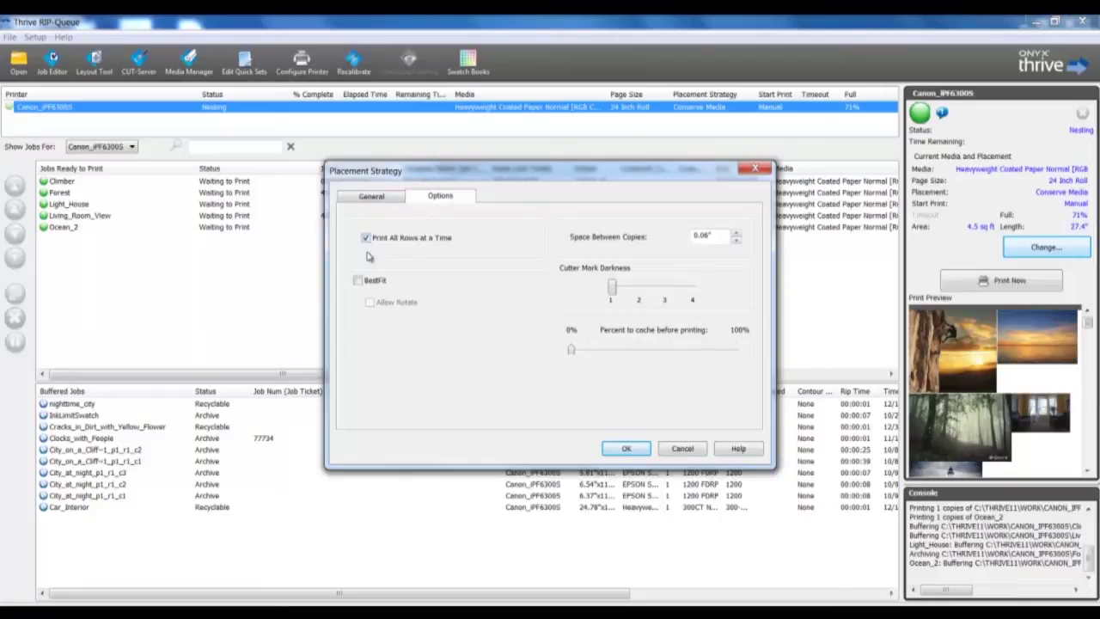
click(367, 238)
click(357, 280)
click(370, 304)
click(625, 450)
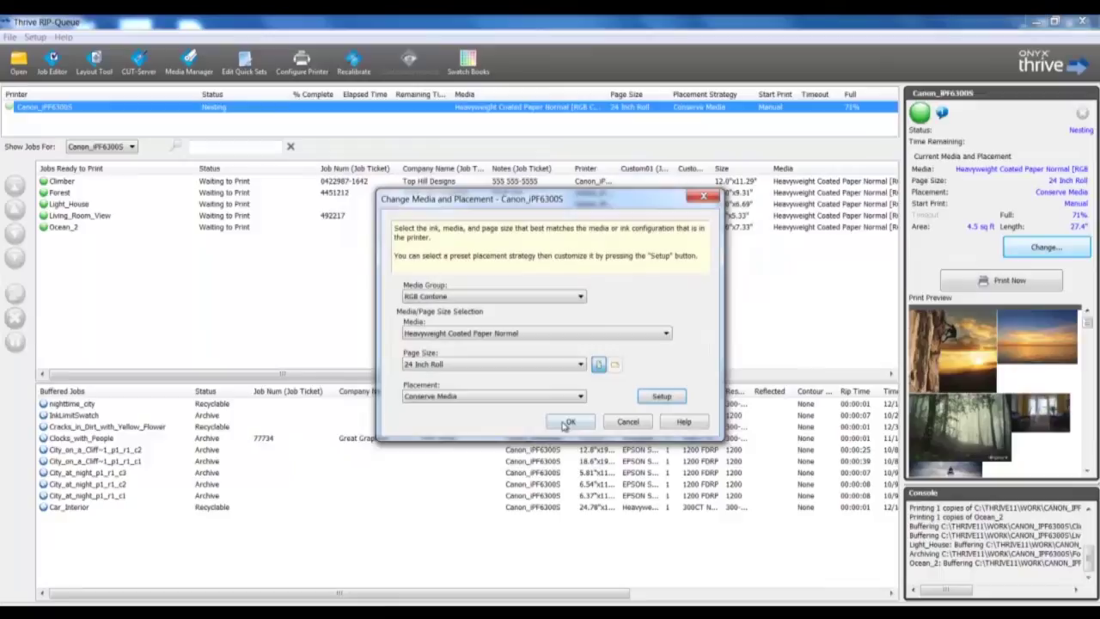
click(567, 422)
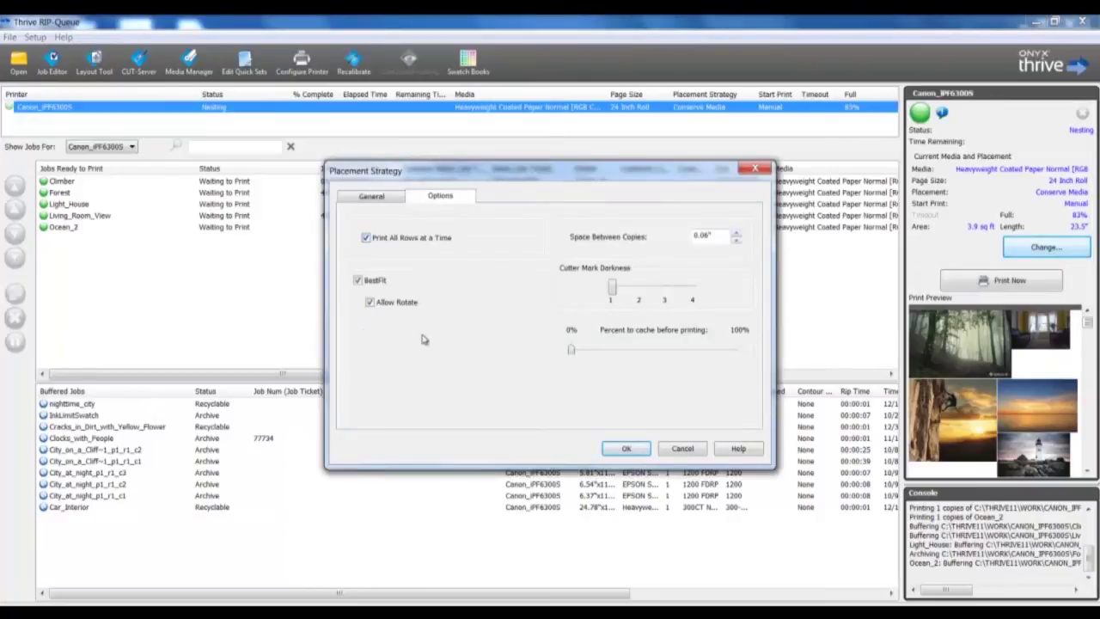
click(367, 238)
click(619, 449)
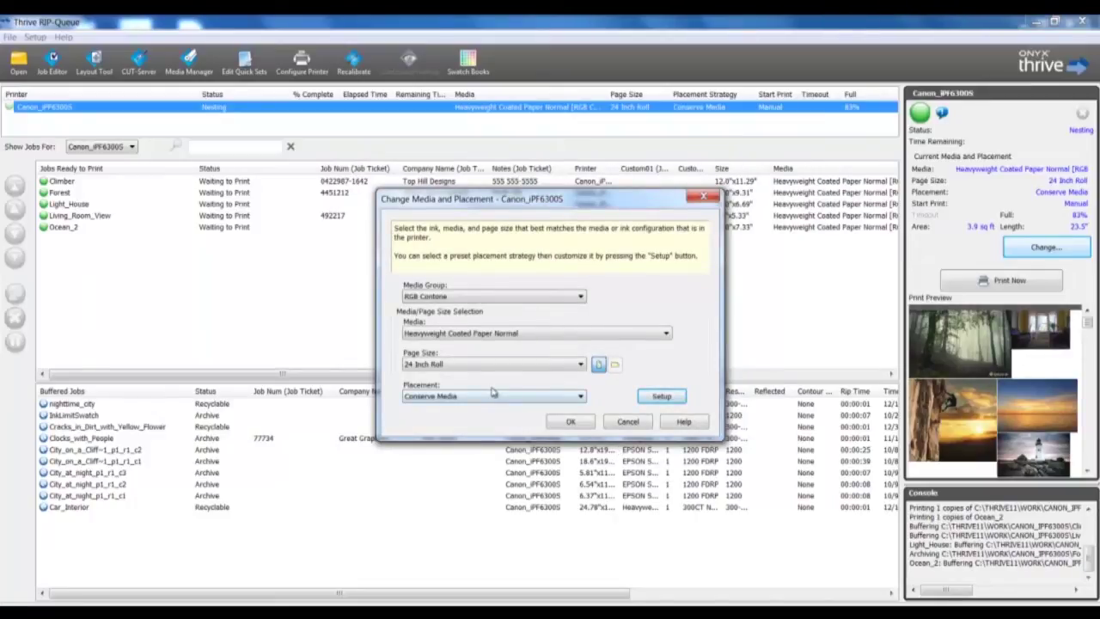
click(492, 397)
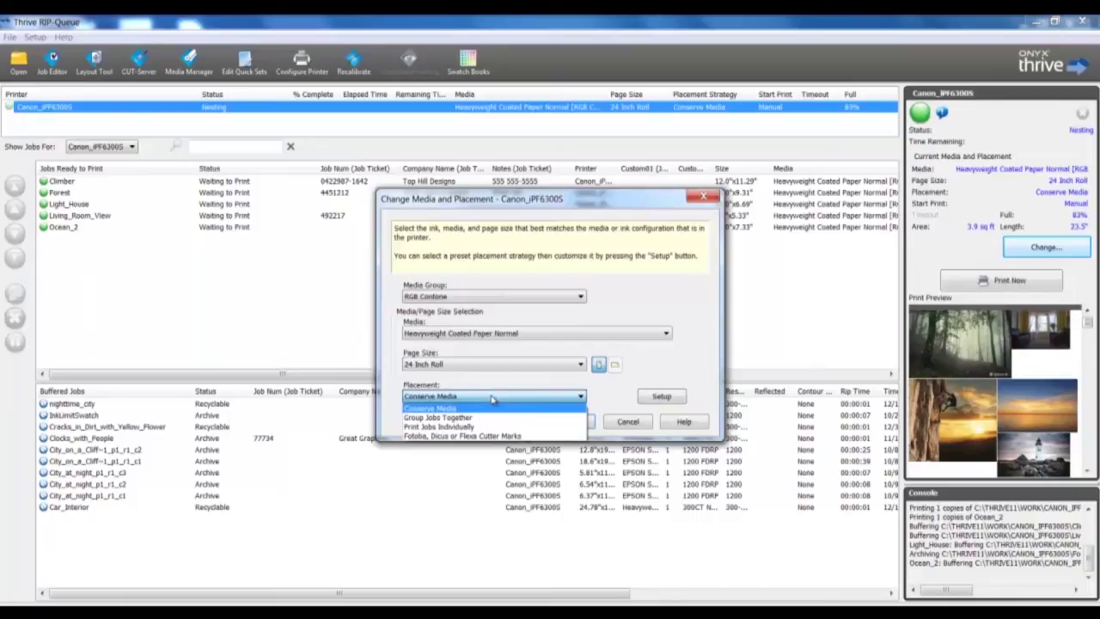
click(493, 398)
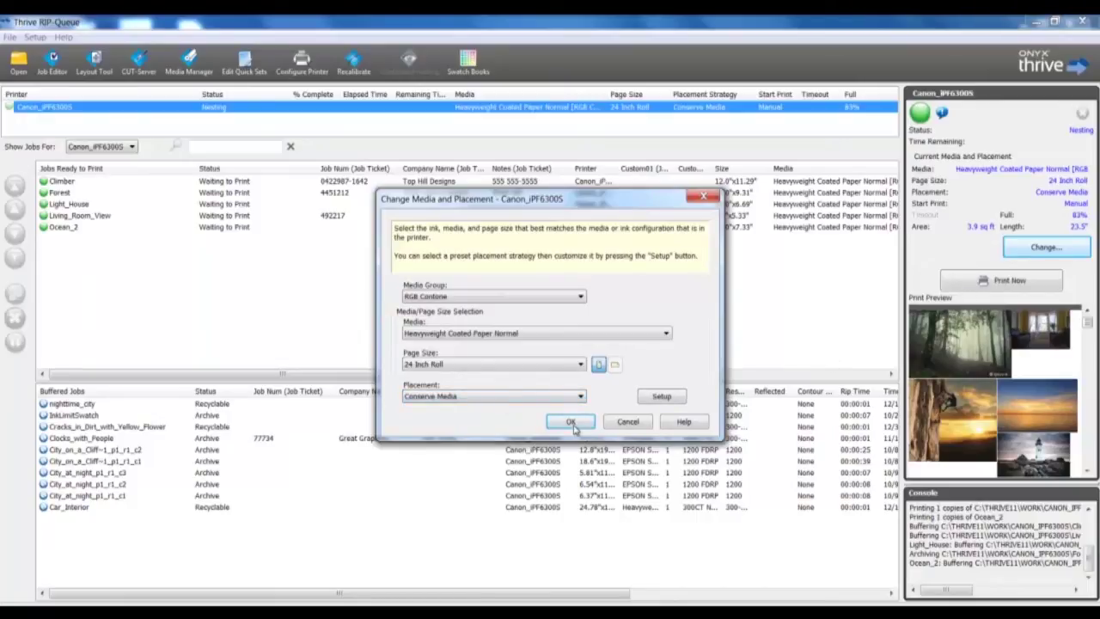
click(510, 399)
click(485, 418)
click(480, 396)
click(482, 432)
click(493, 397)
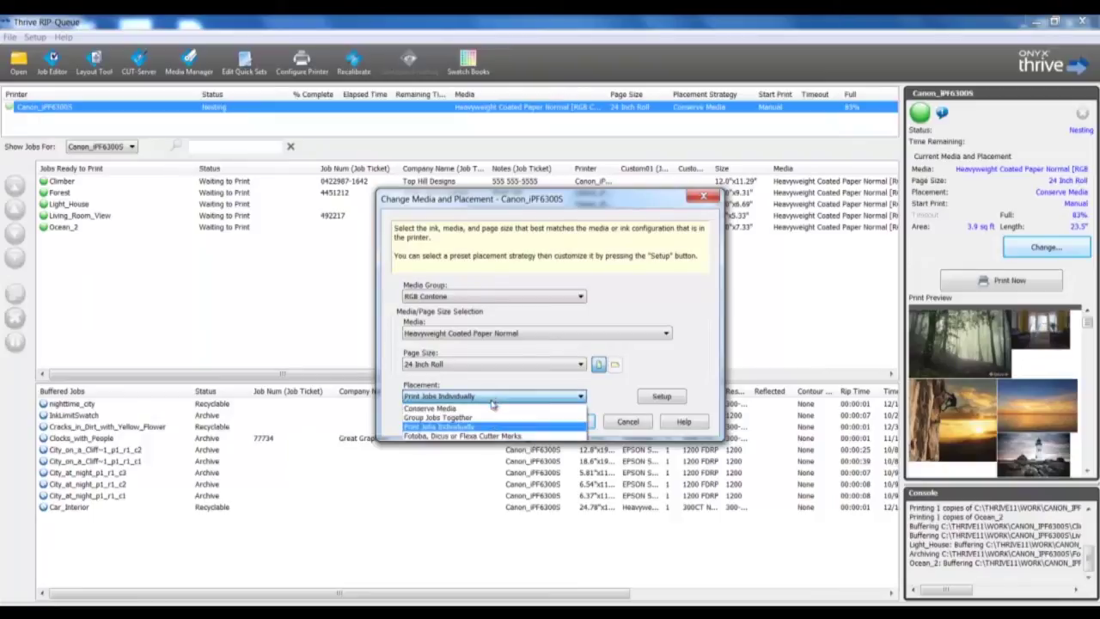
click(527, 437)
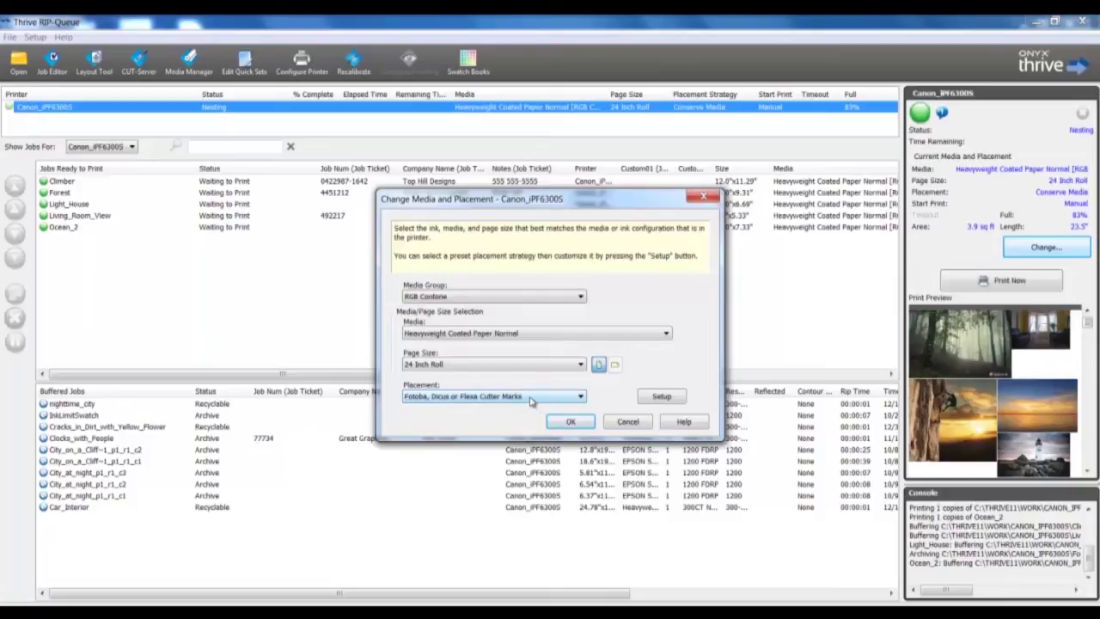
click(577, 421)
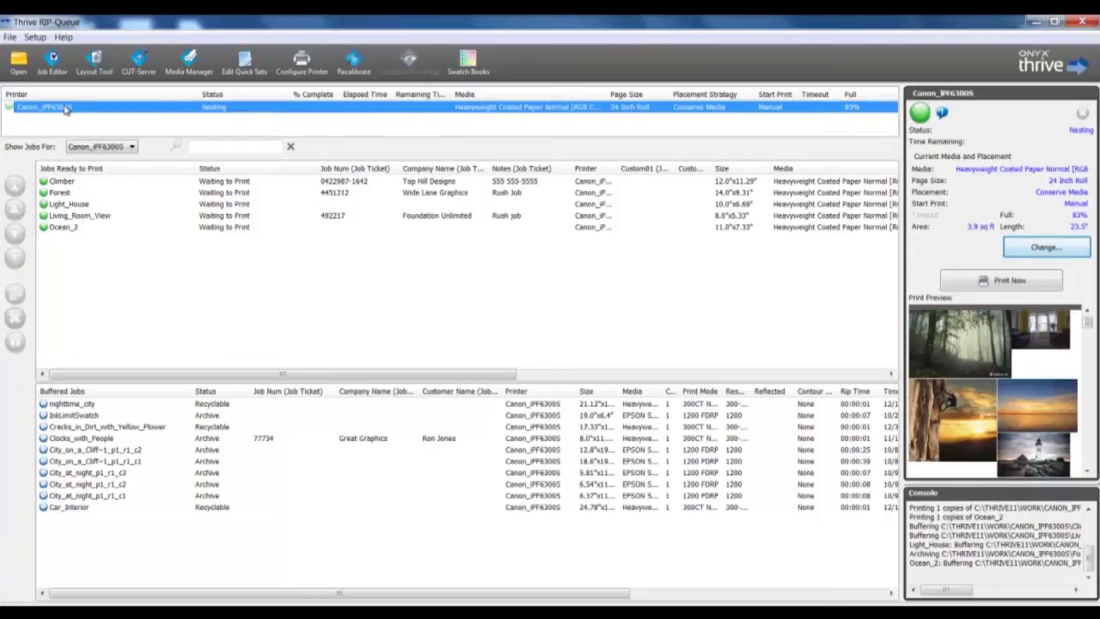
click(1025, 247)
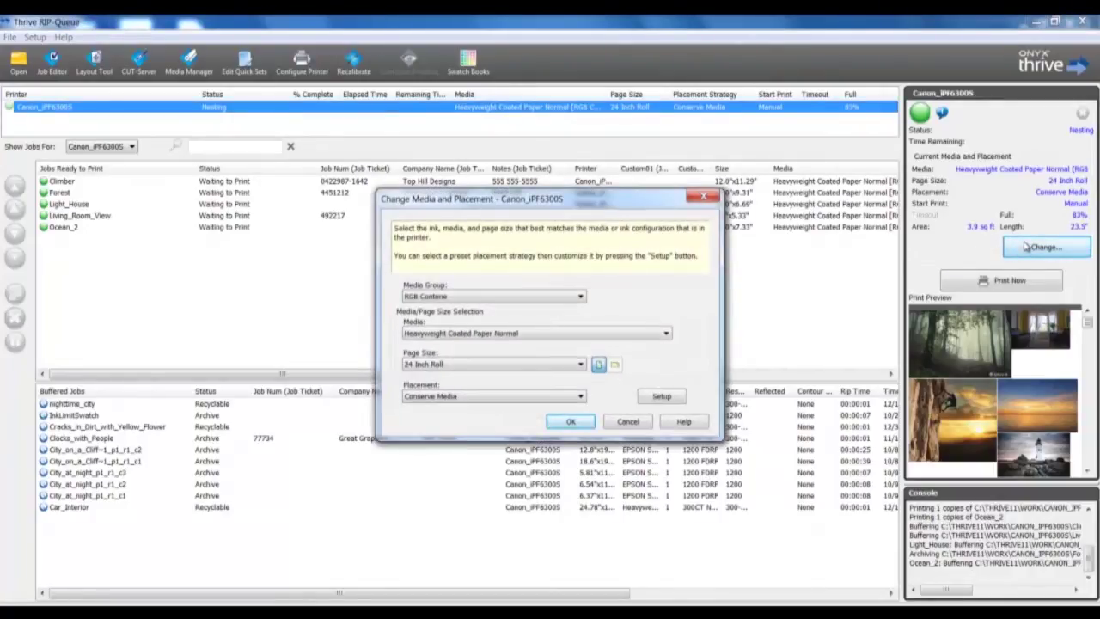
click(505, 398)
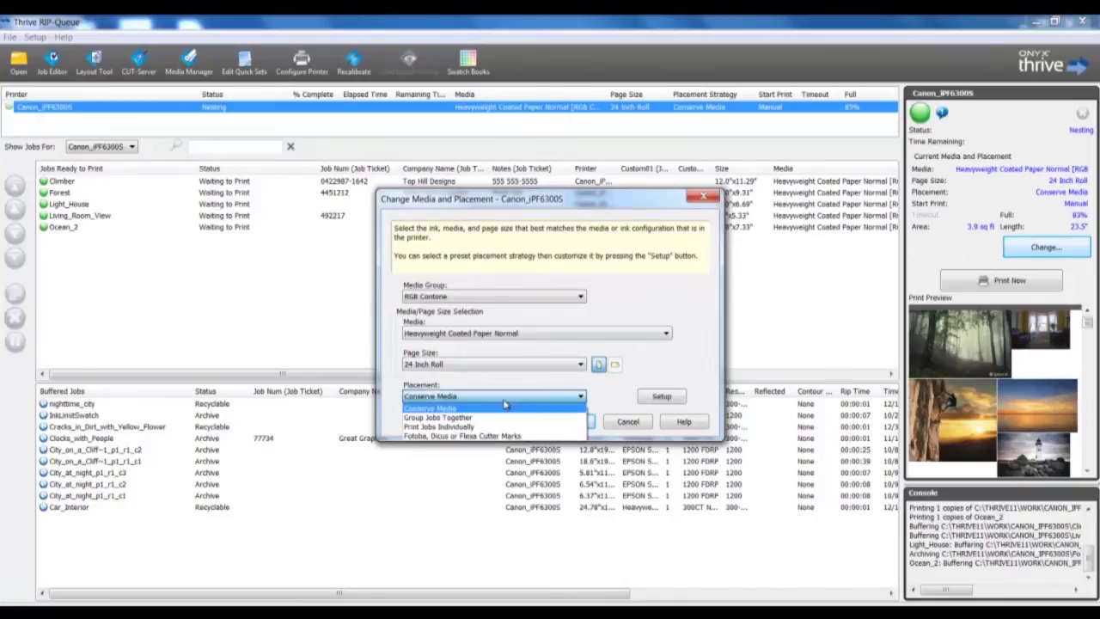
click(506, 406)
click(660, 397)
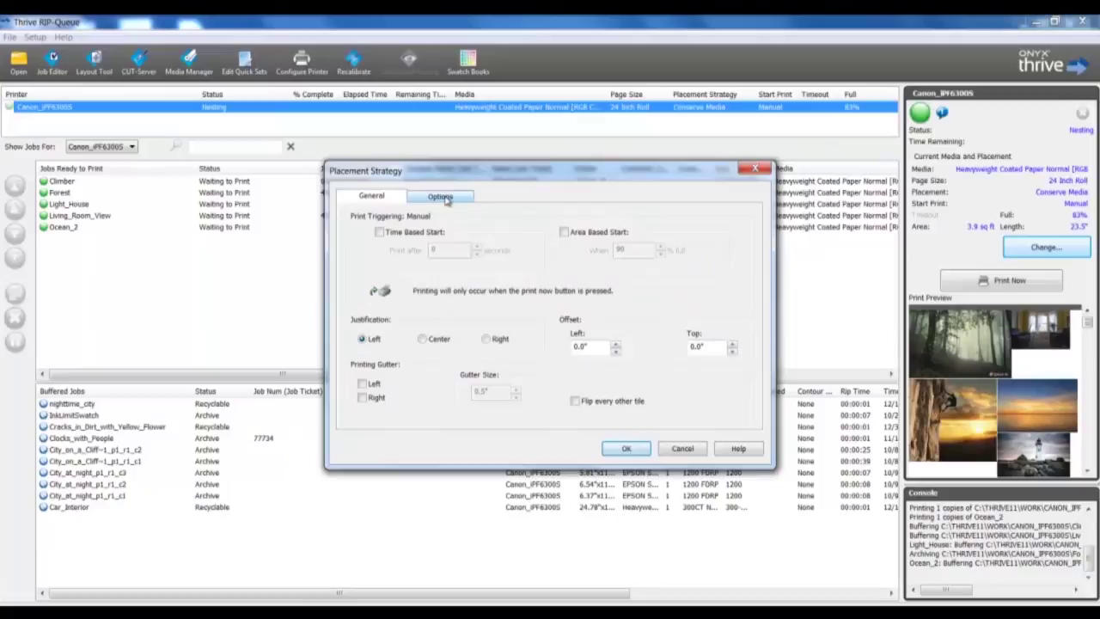
click(442, 197)
click(386, 200)
click(612, 448)
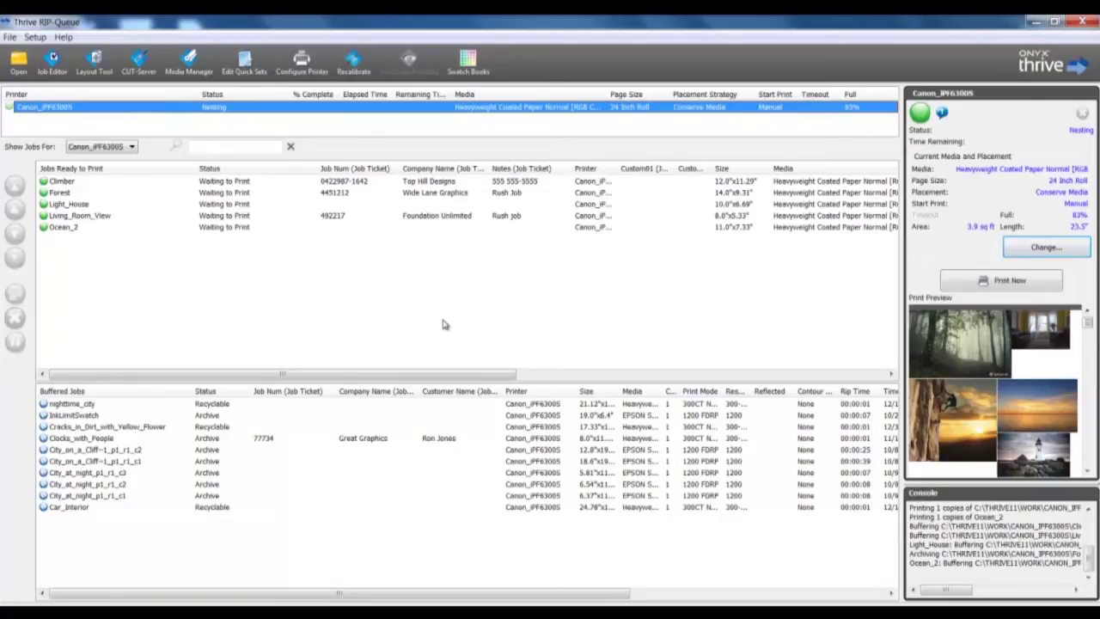
- Shut down the server to configure the Canon_iPF6300S and open its Export Media list
click(301, 62)
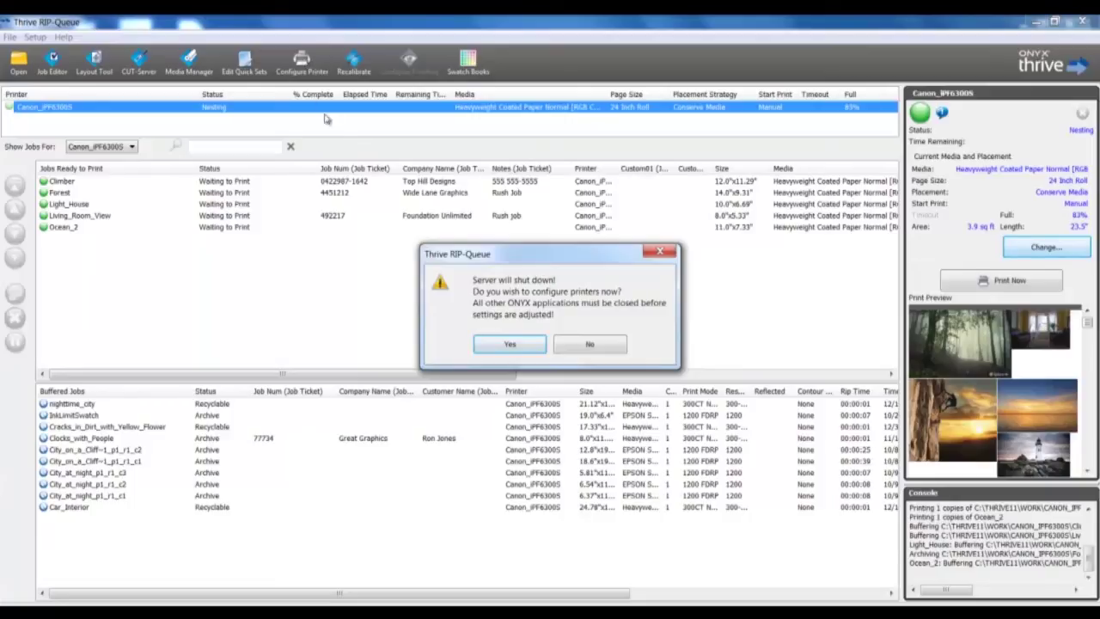
click(483, 346)
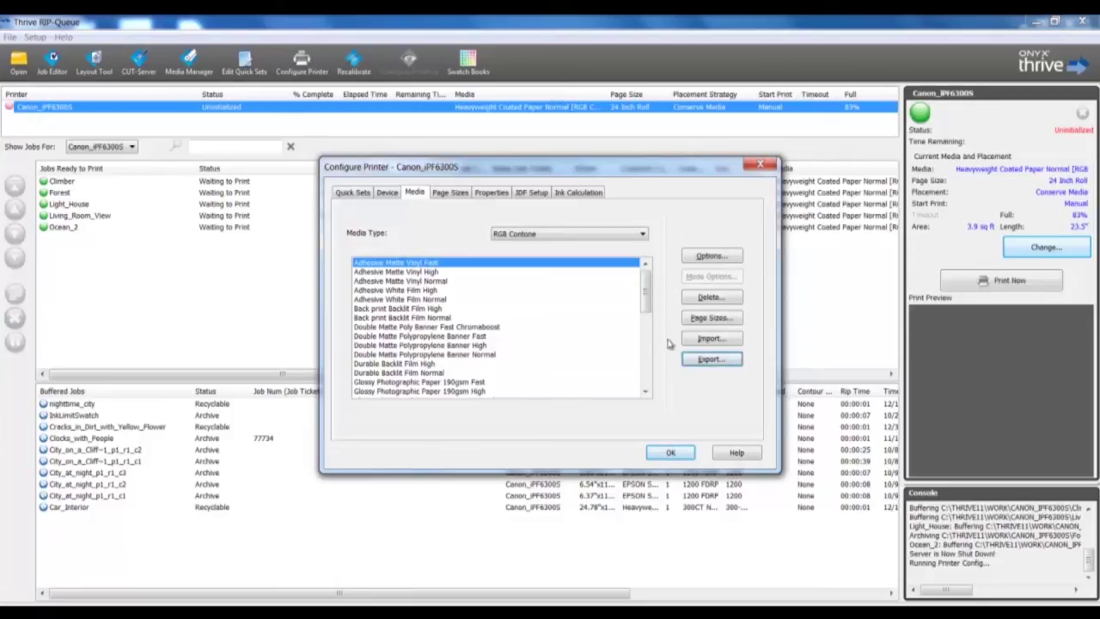
click(704, 364)
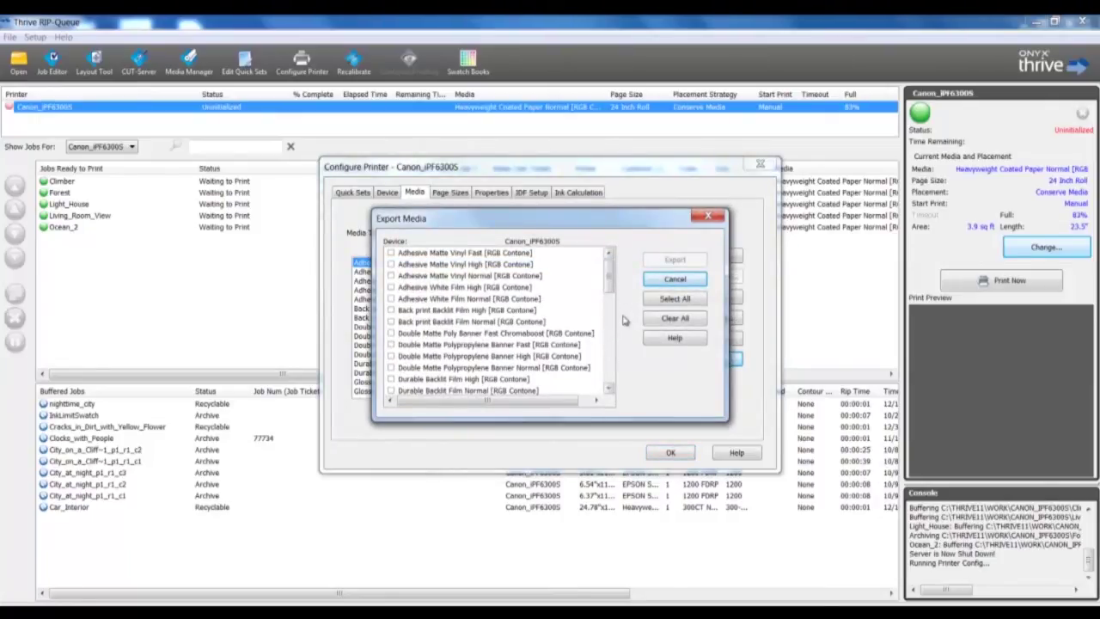
- Export all media to Canon_iPF6300S.OML in Backed up OMLs and close Configure Printer
click(647, 298)
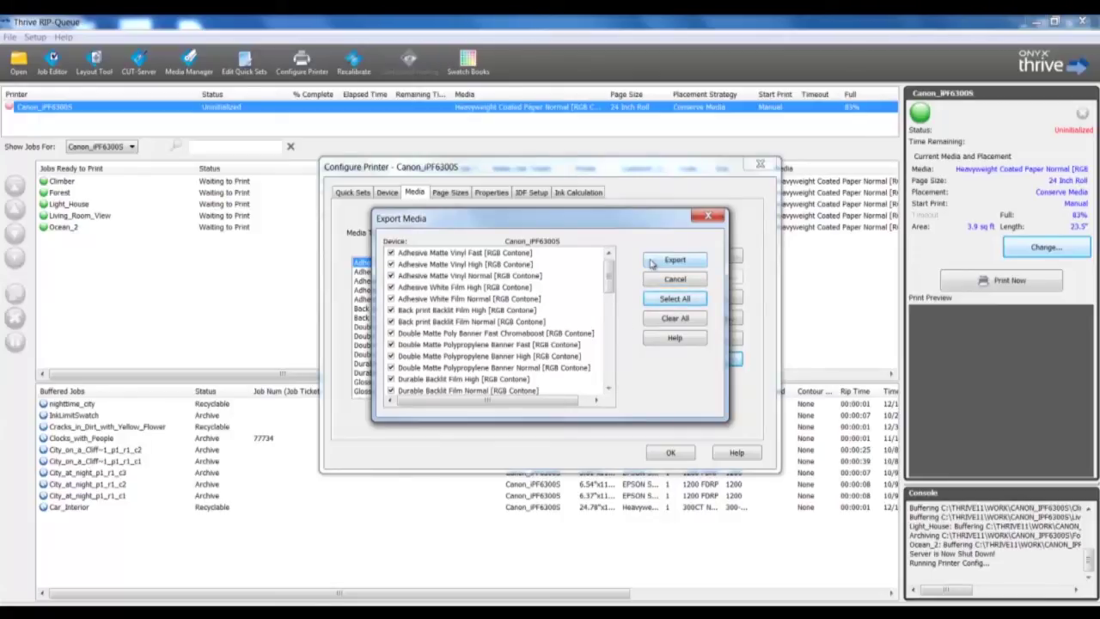
click(651, 263)
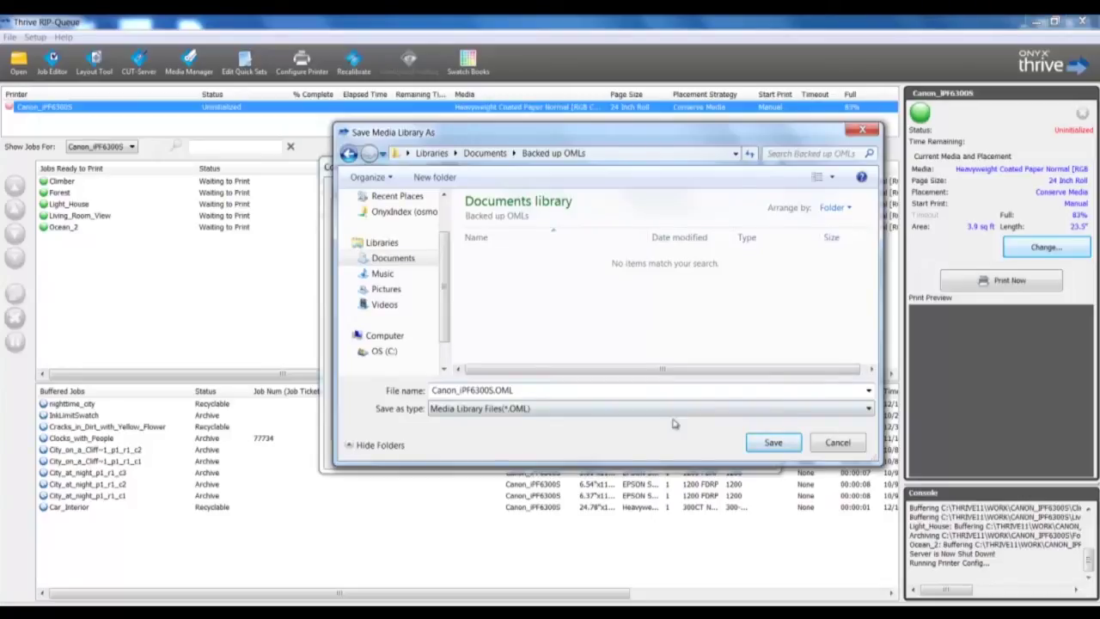
click(759, 452)
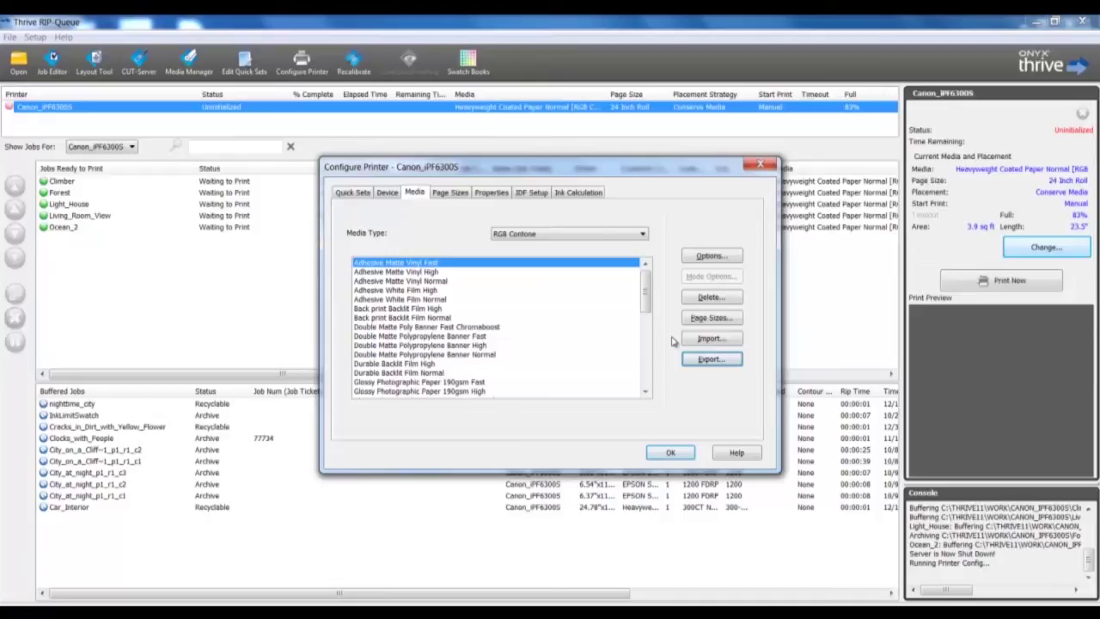
click(667, 455)
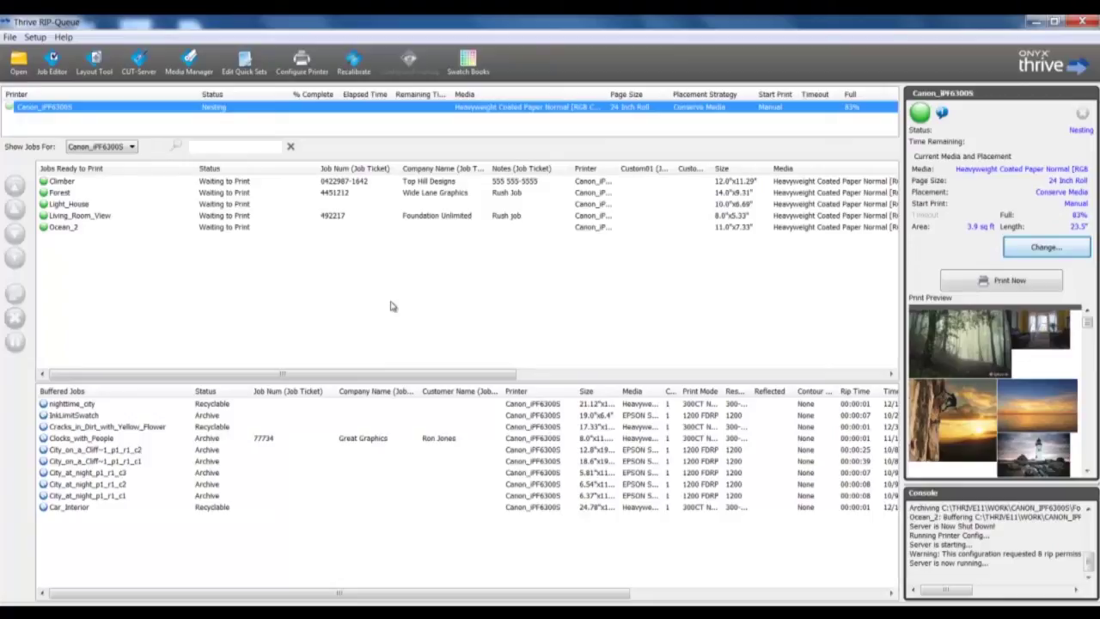
- Open Manage Printers from the File menu, confirm server shutdown, and select Canon_iPF6300S
click(11, 38)
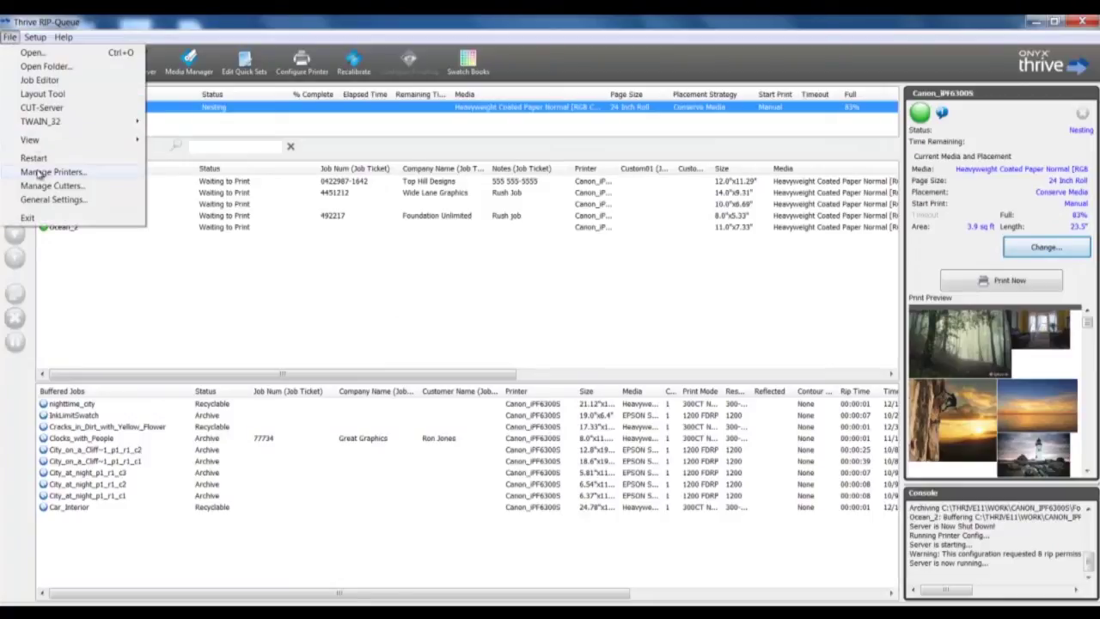
click(40, 172)
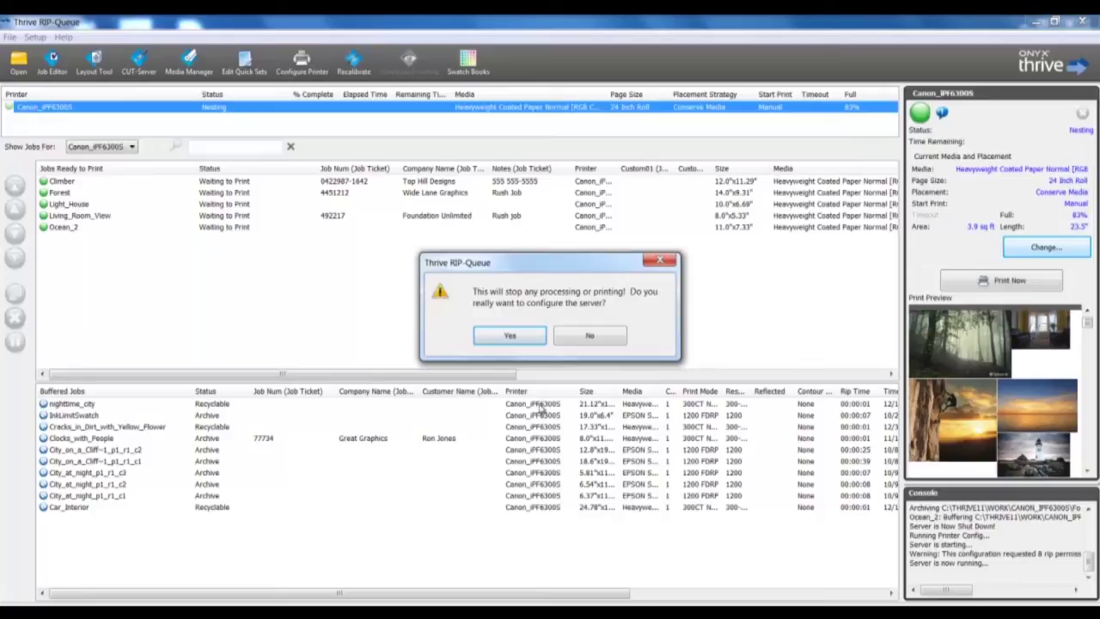
click(509, 335)
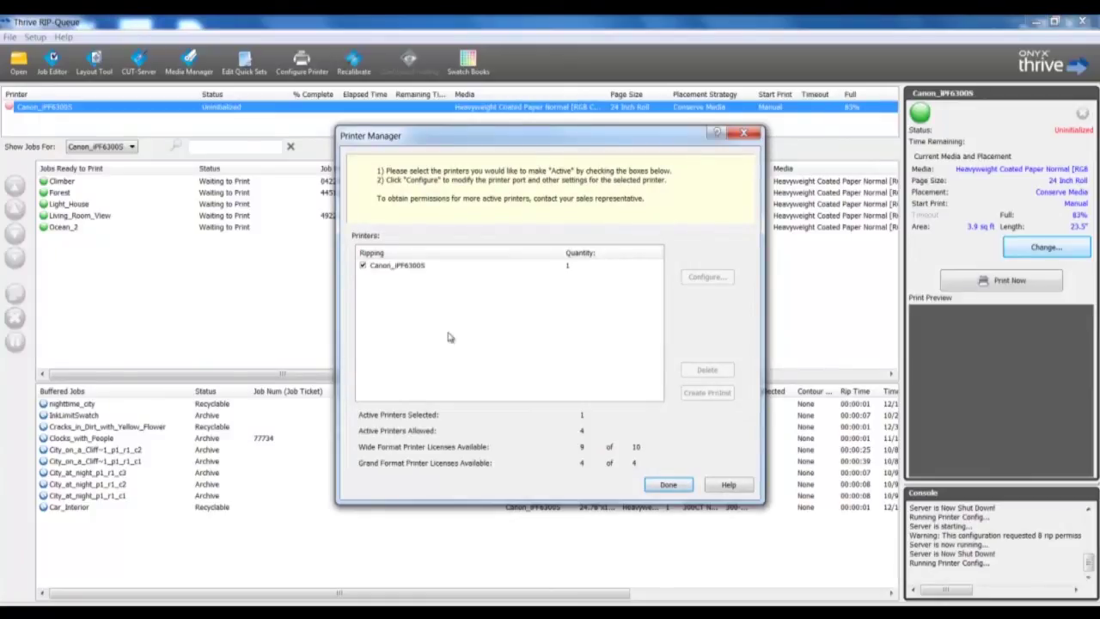
click(405, 267)
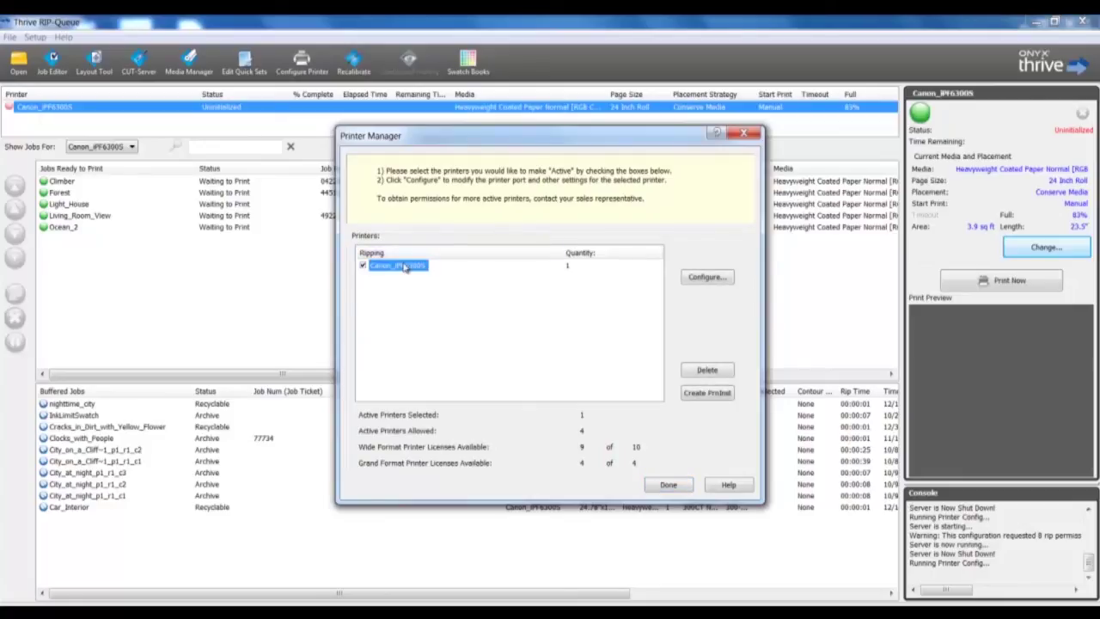
- Start a PrnInst for the Canon, review its Media, Quick Sets and Printers tabs, and continue
click(708, 394)
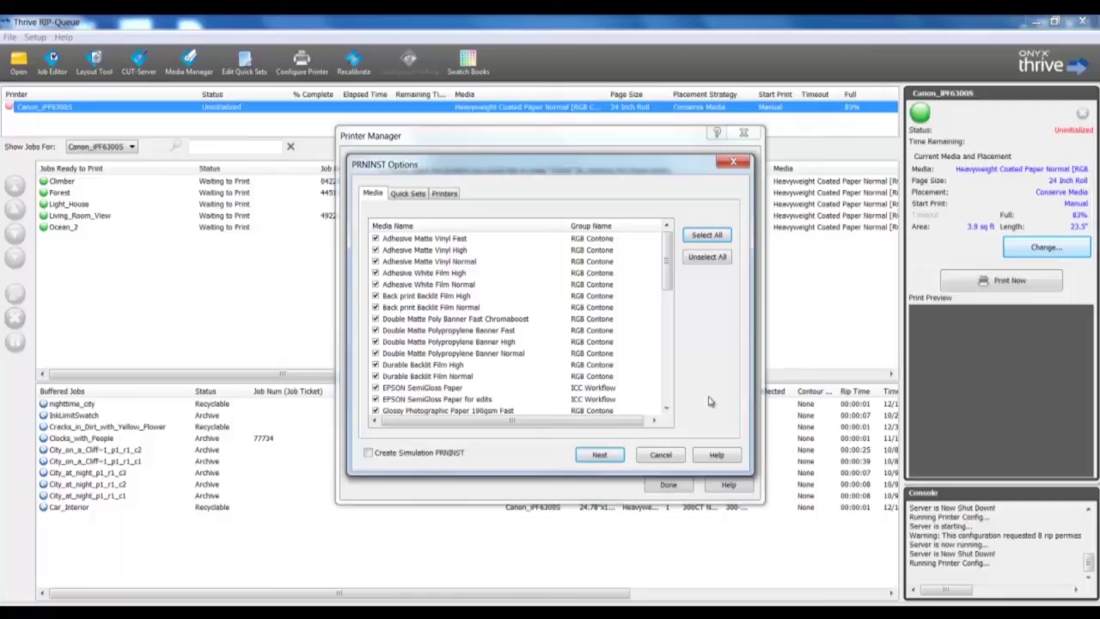
click(409, 194)
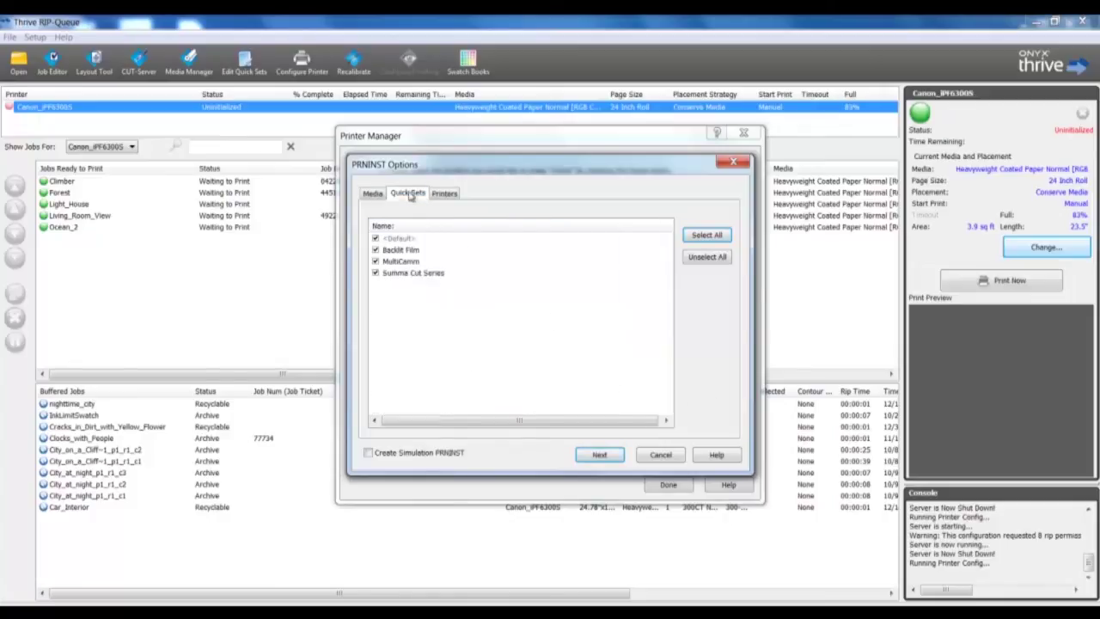
click(445, 194)
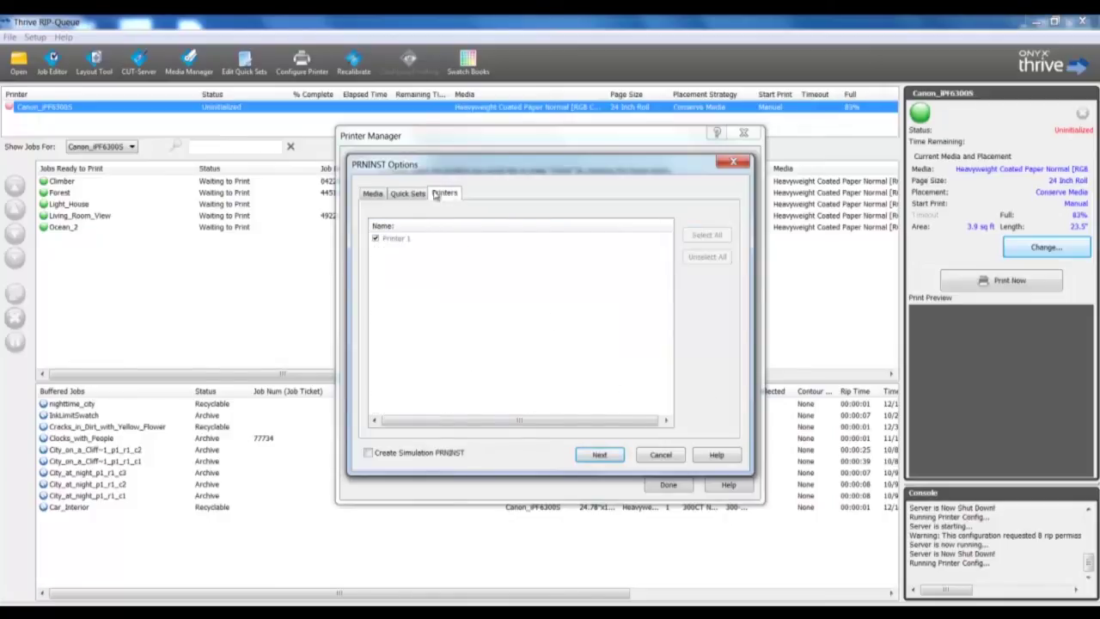
click(374, 195)
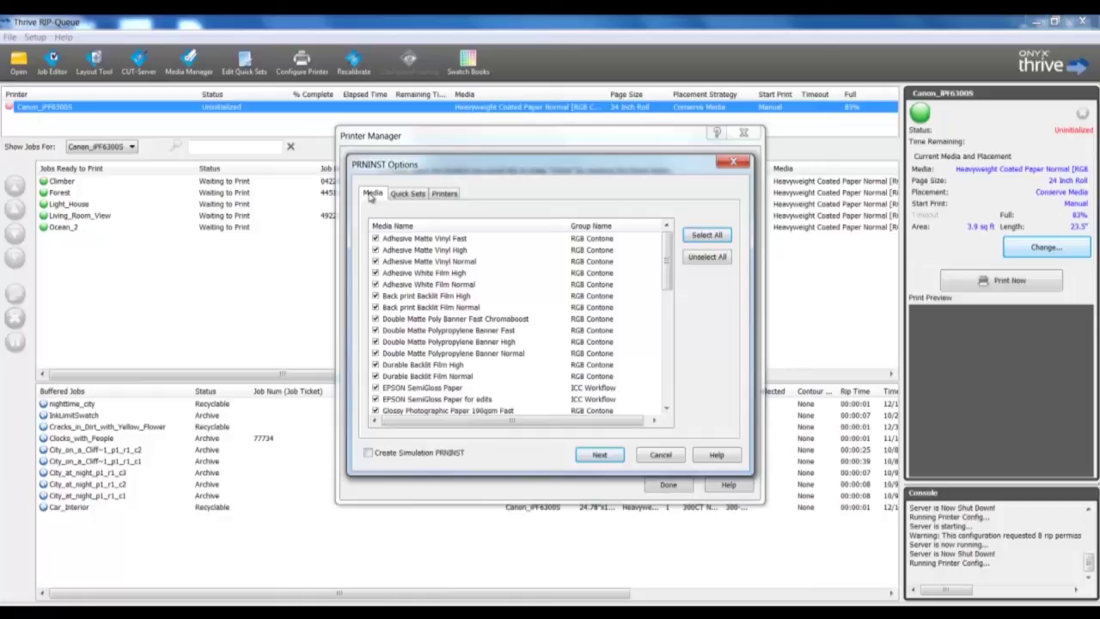
click(401, 196)
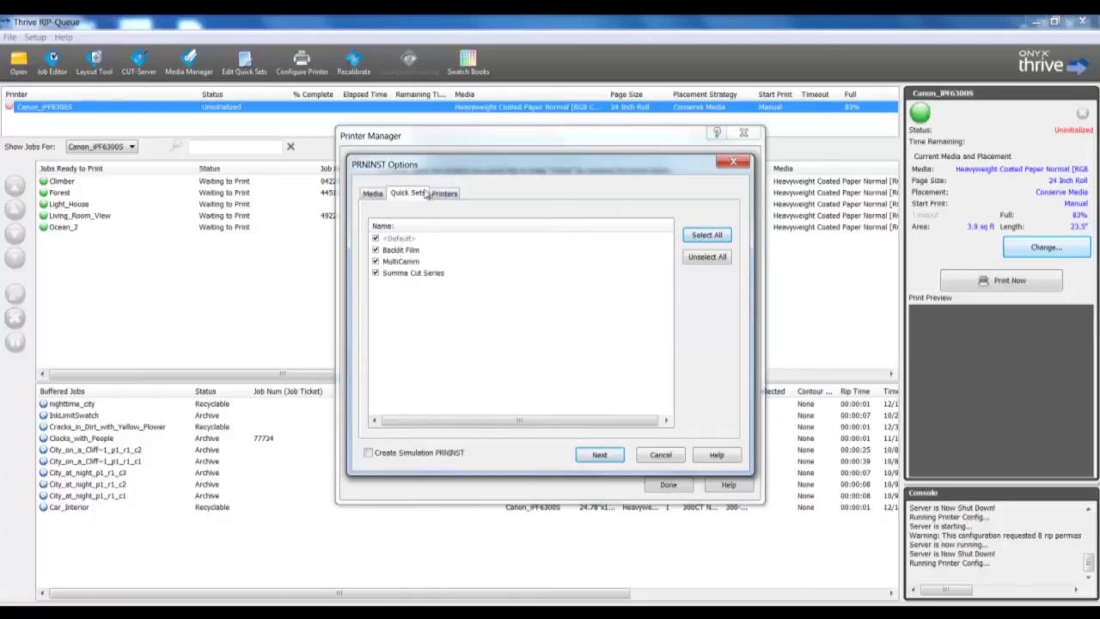
click(446, 194)
click(398, 197)
click(372, 195)
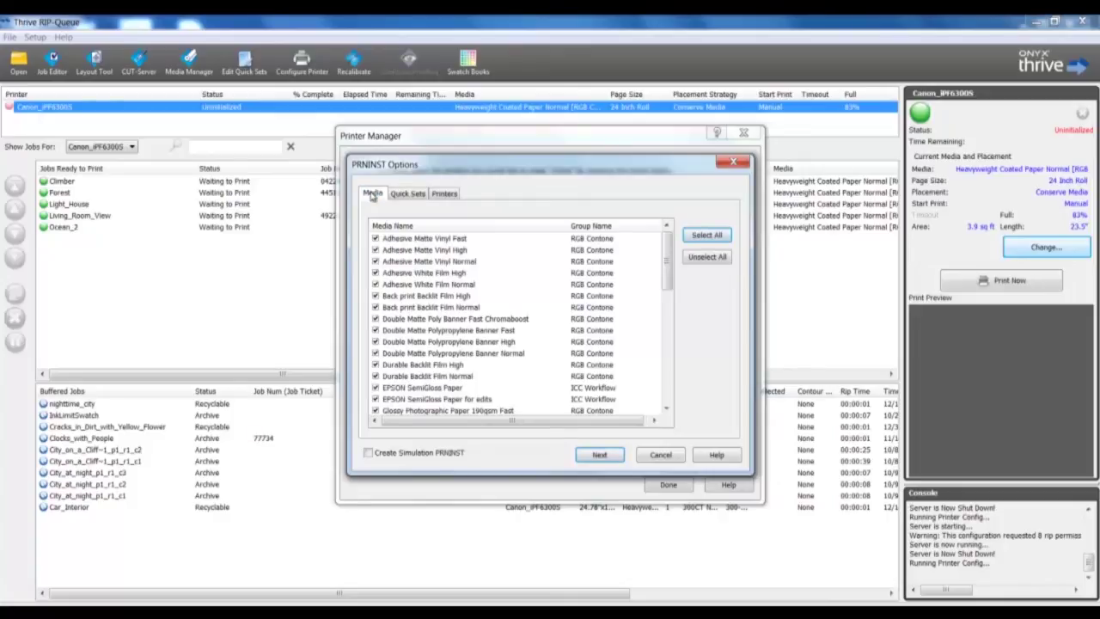
click(593, 455)
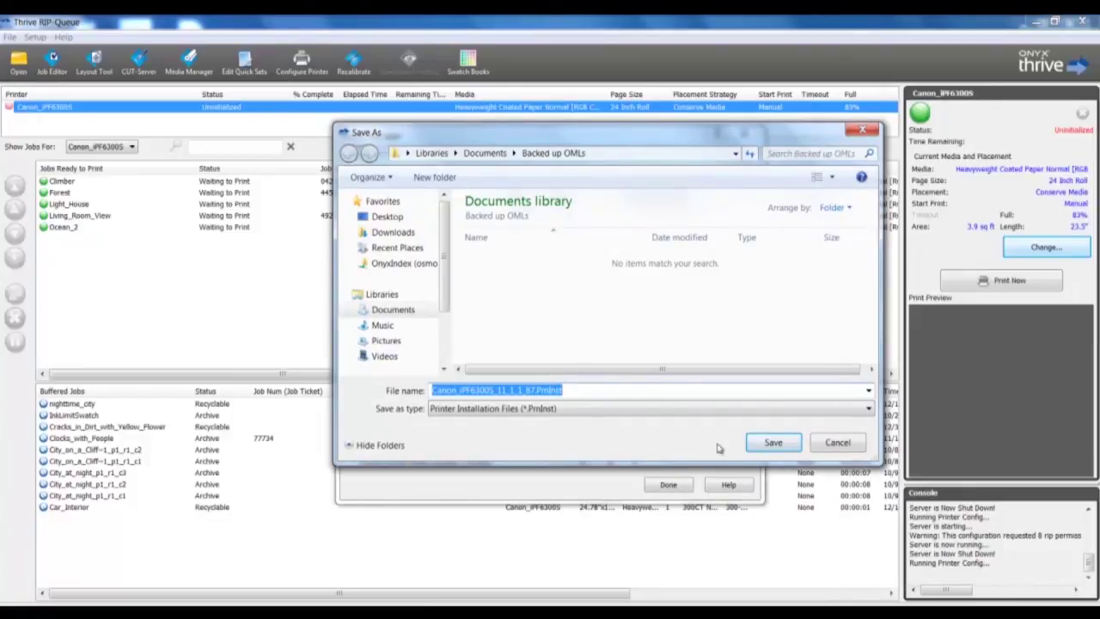
- Save the installation file, then close Printer Manager and Configure Printer
click(768, 442)
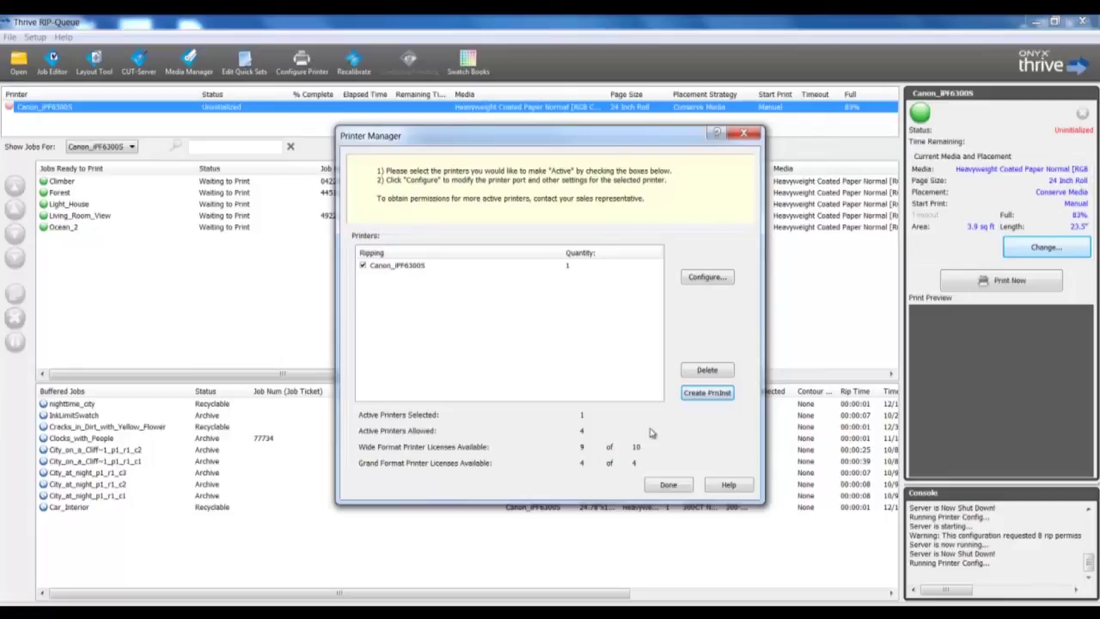
click(667, 485)
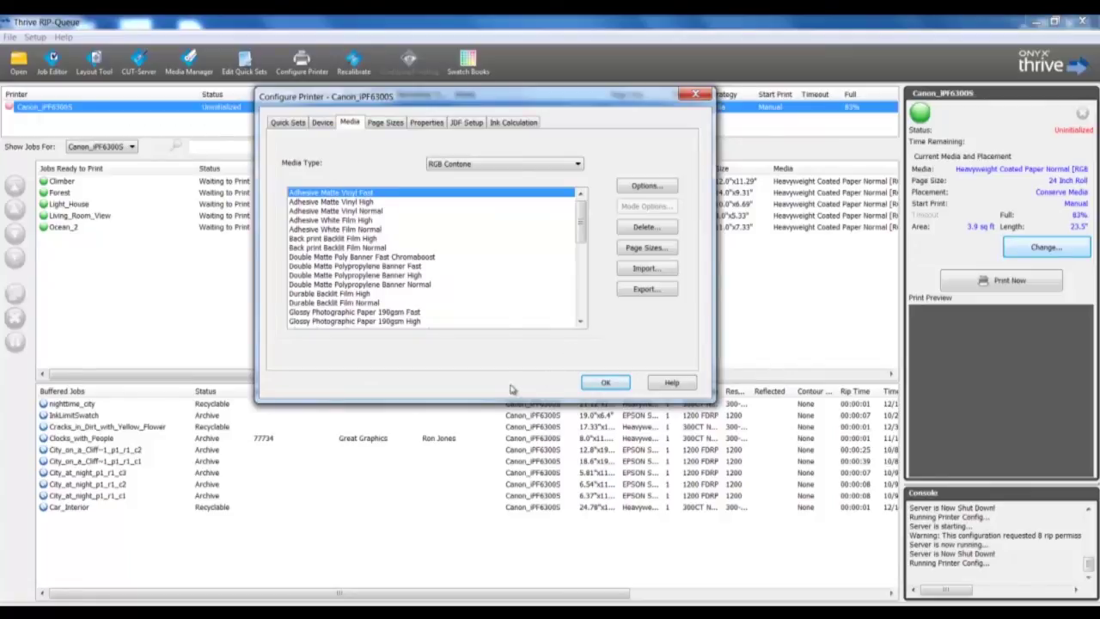
click(601, 384)
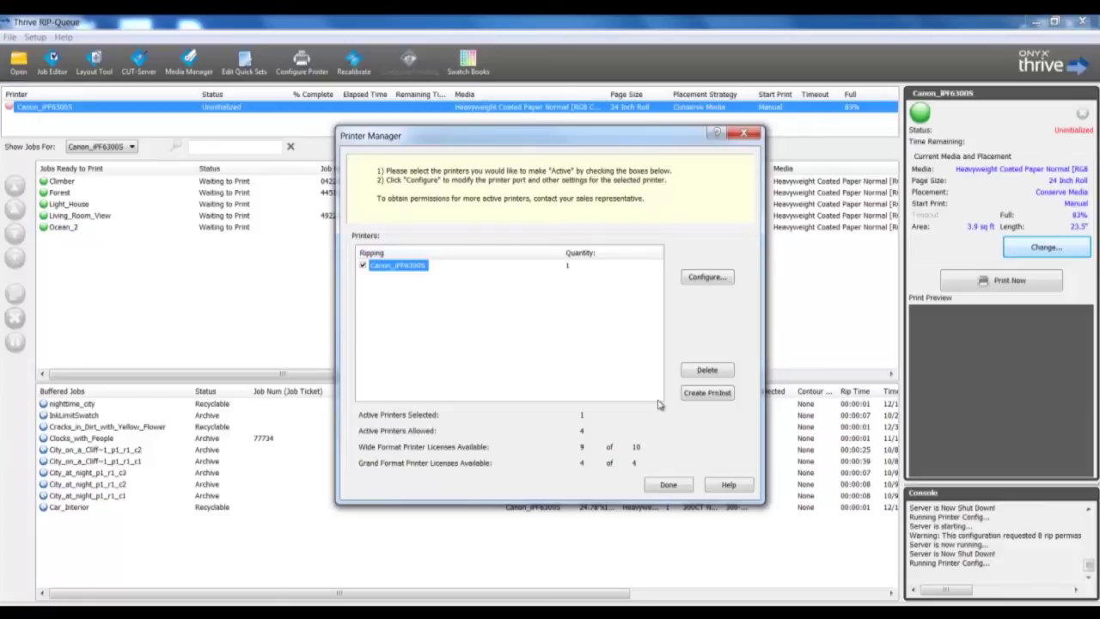
- Close the Printer Manager with Done
click(677, 483)
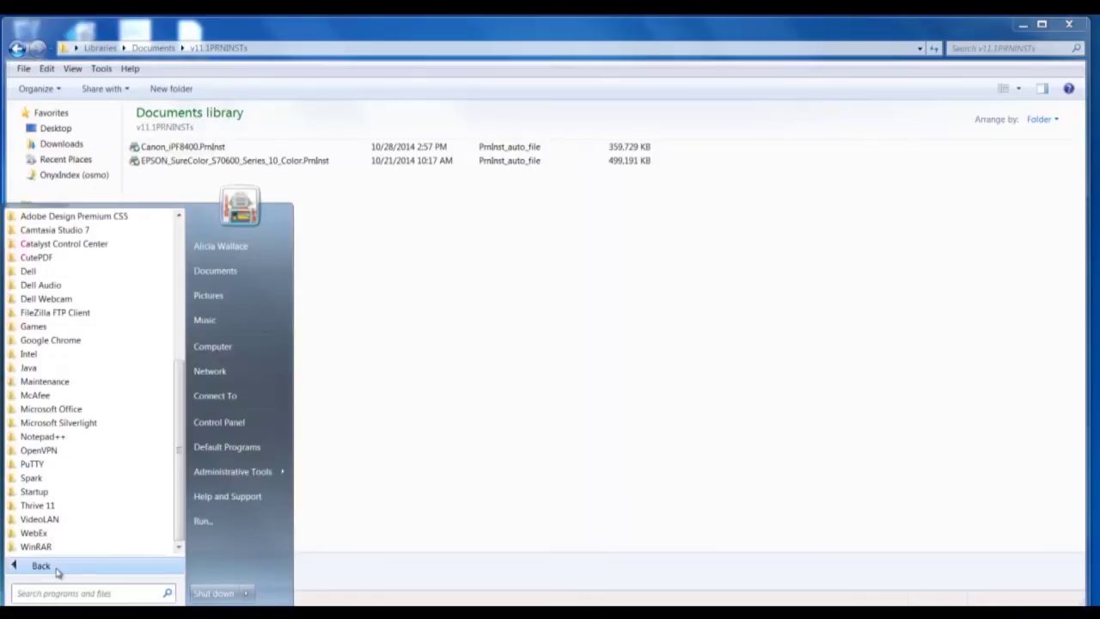
- Launch Printer-&-Profile-DL-Manager from the Thrive 11 folder under All Programs
click(41, 566)
click(40, 566)
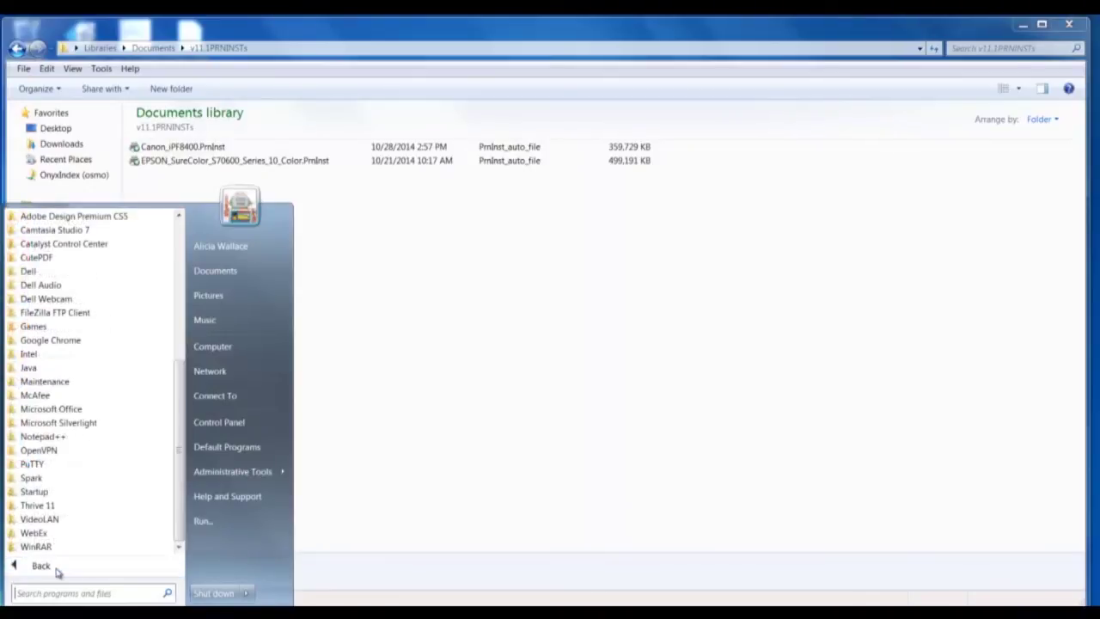
click(61, 507)
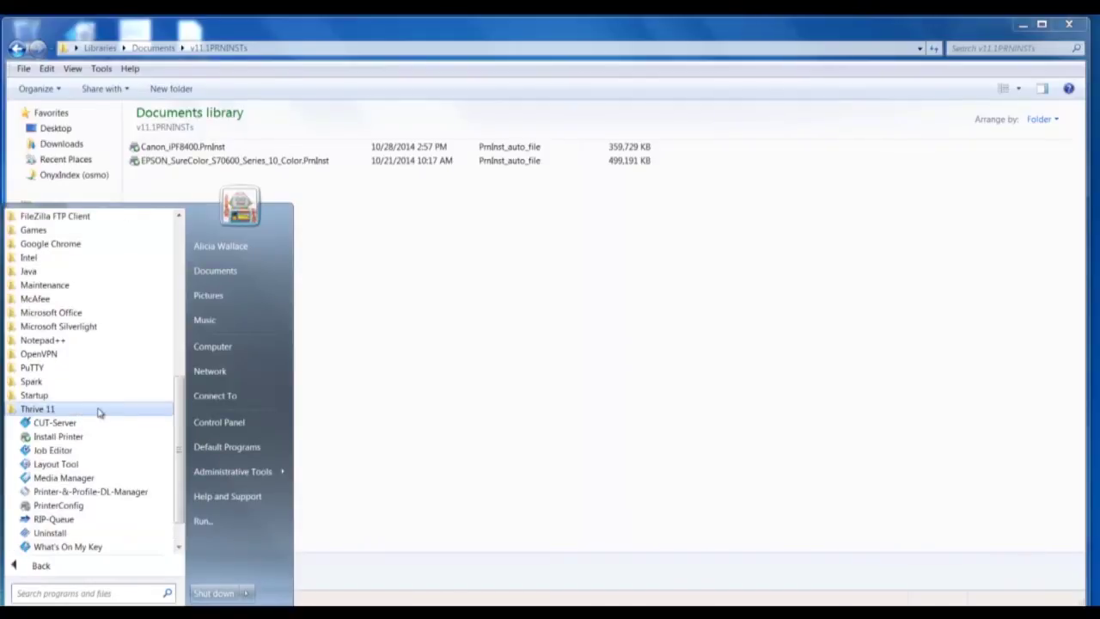
click(107, 496)
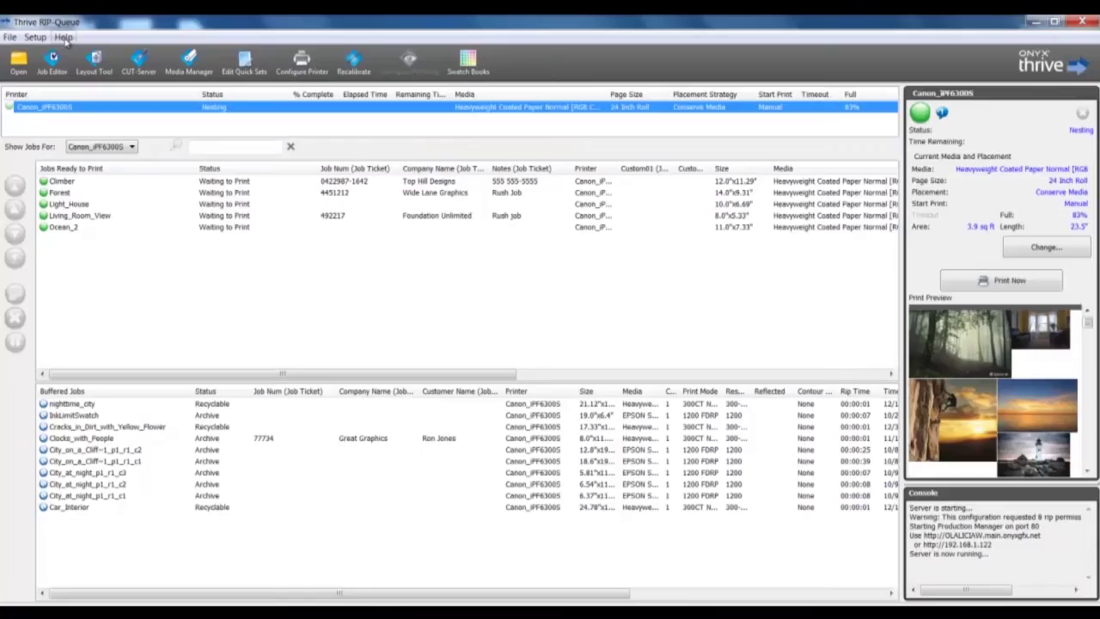
- Check the RIP-Queue version information, then choose HP as the manufacturer
click(63, 37)
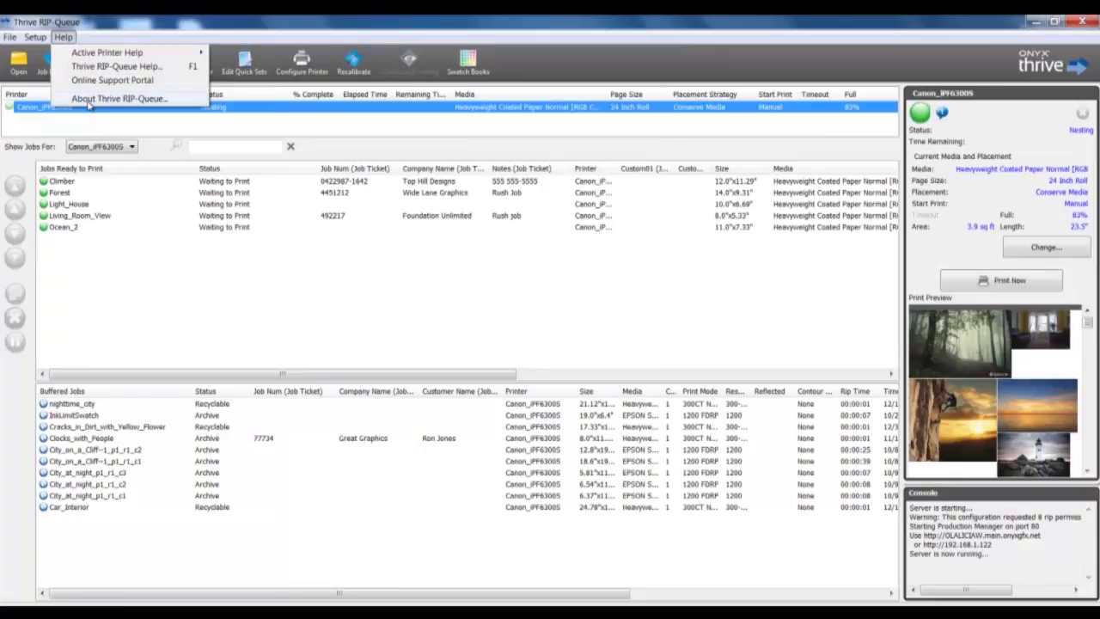
click(89, 101)
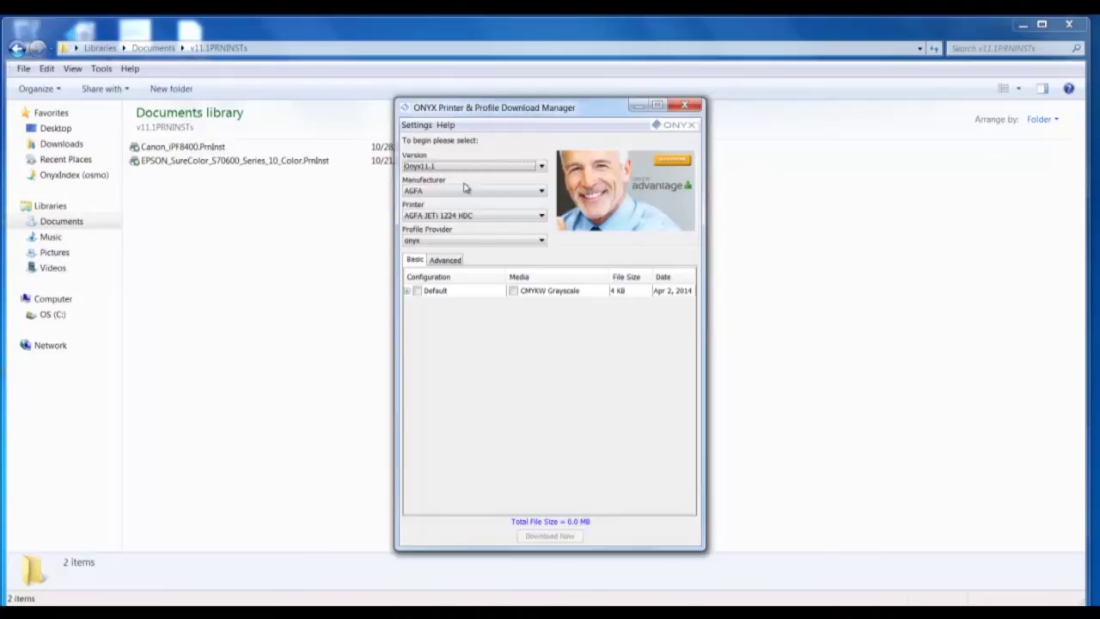
click(465, 189)
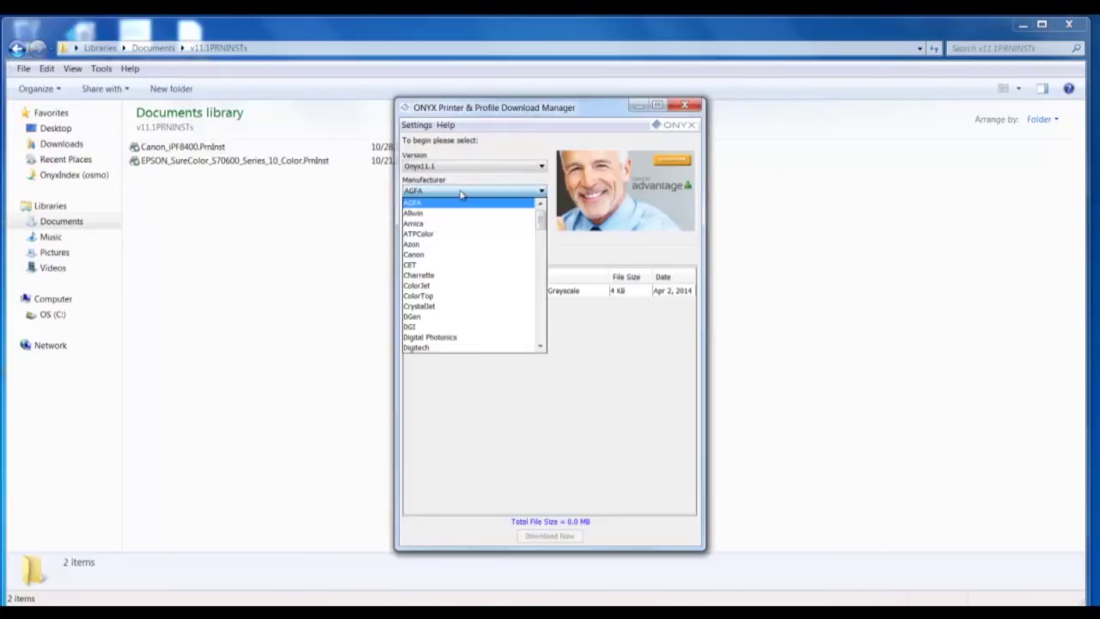
scroll(469, 275, down, 5)
click(541, 348)
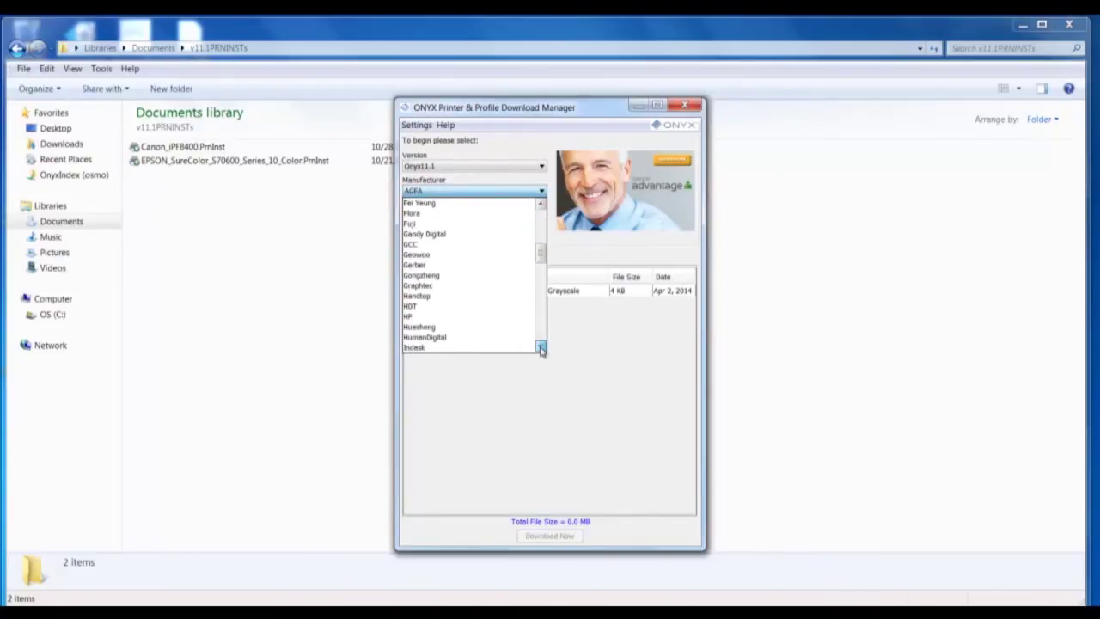
click(460, 317)
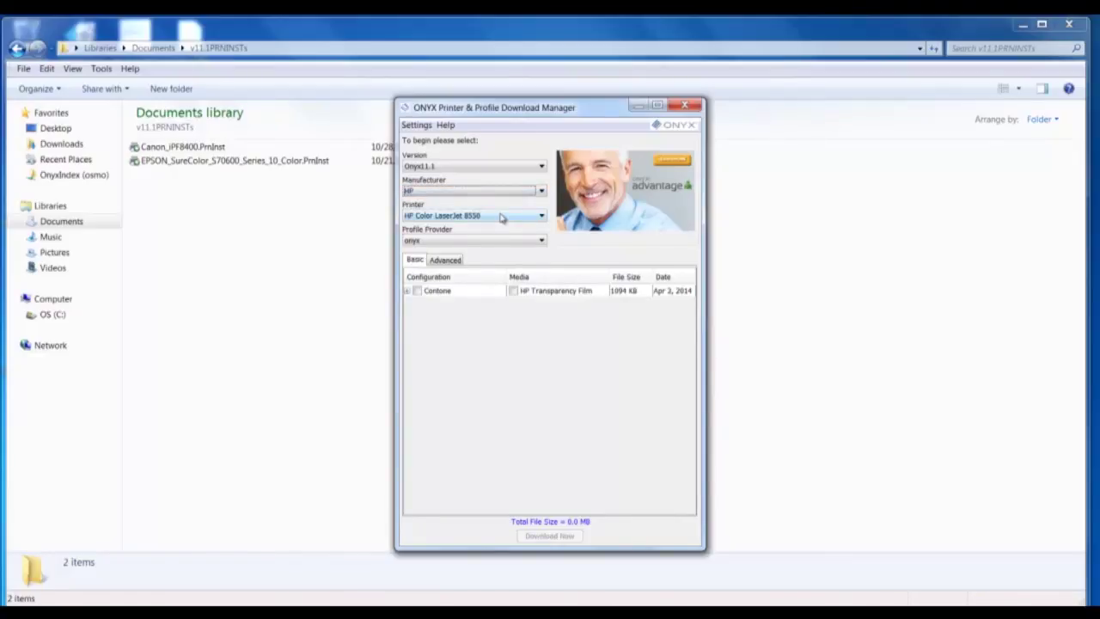
- Scroll the HP printer model list down to HP Latex 360
click(503, 218)
scroll(516, 344, down, 5)
scroll(544, 391, down, 3)
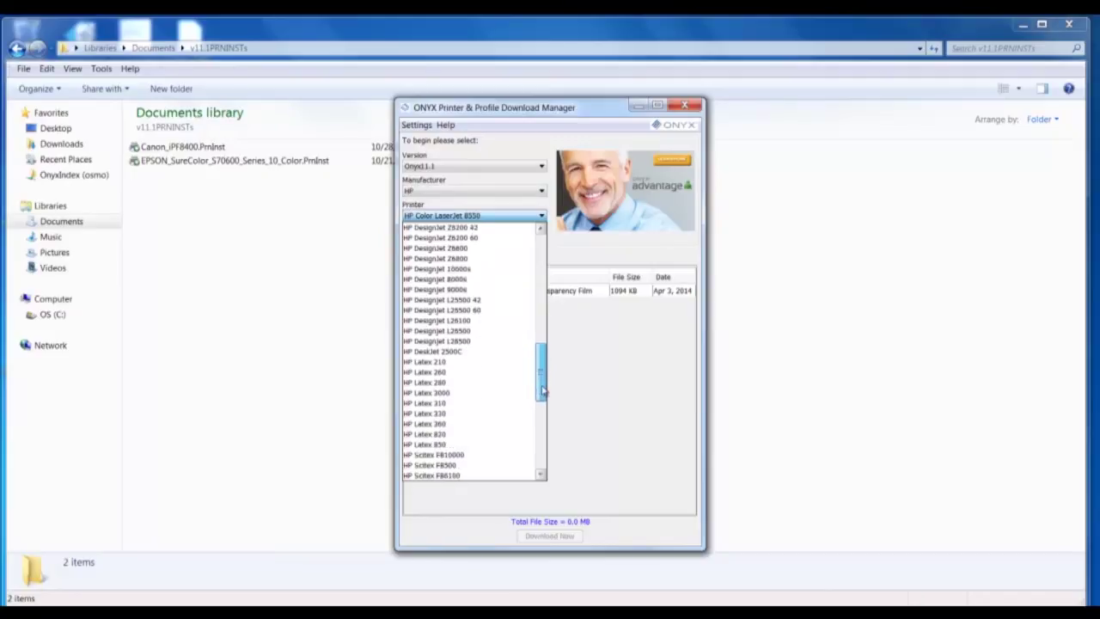
drag(543, 391, 541, 405)
- Pick HP Latex 360, toggle PVC Banner, and view the Advanced then Basic media lists
click(486, 348)
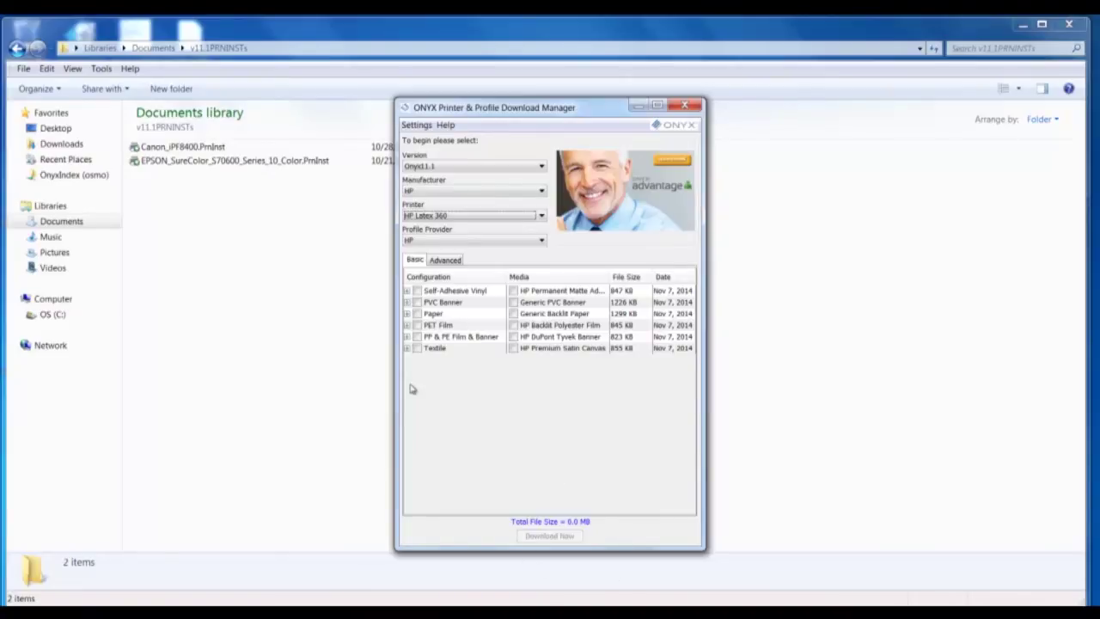
click(417, 303)
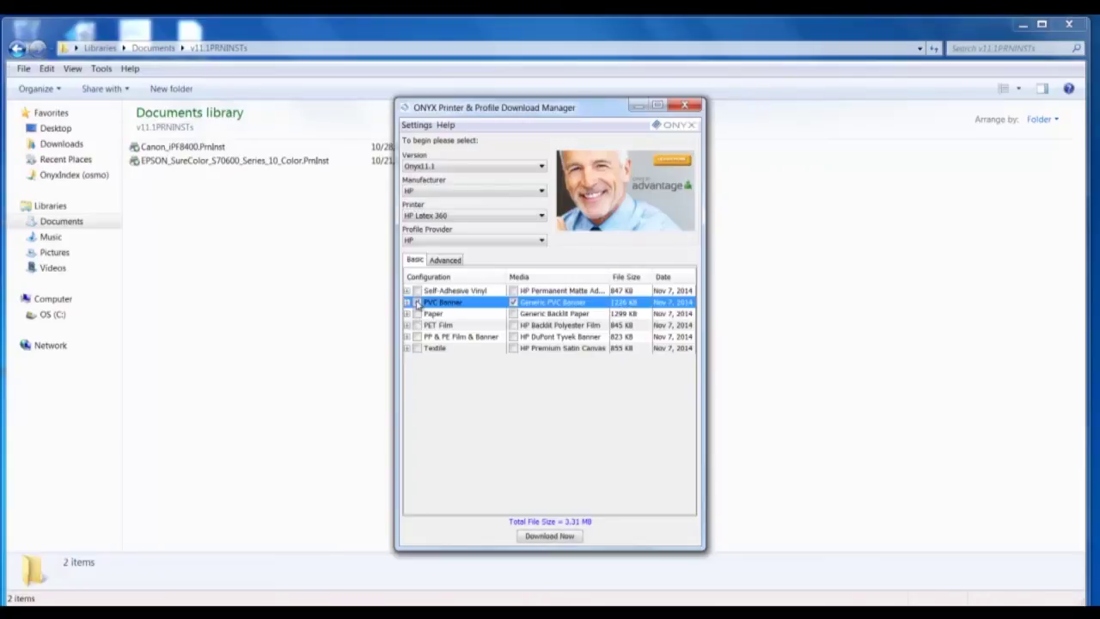
click(418, 304)
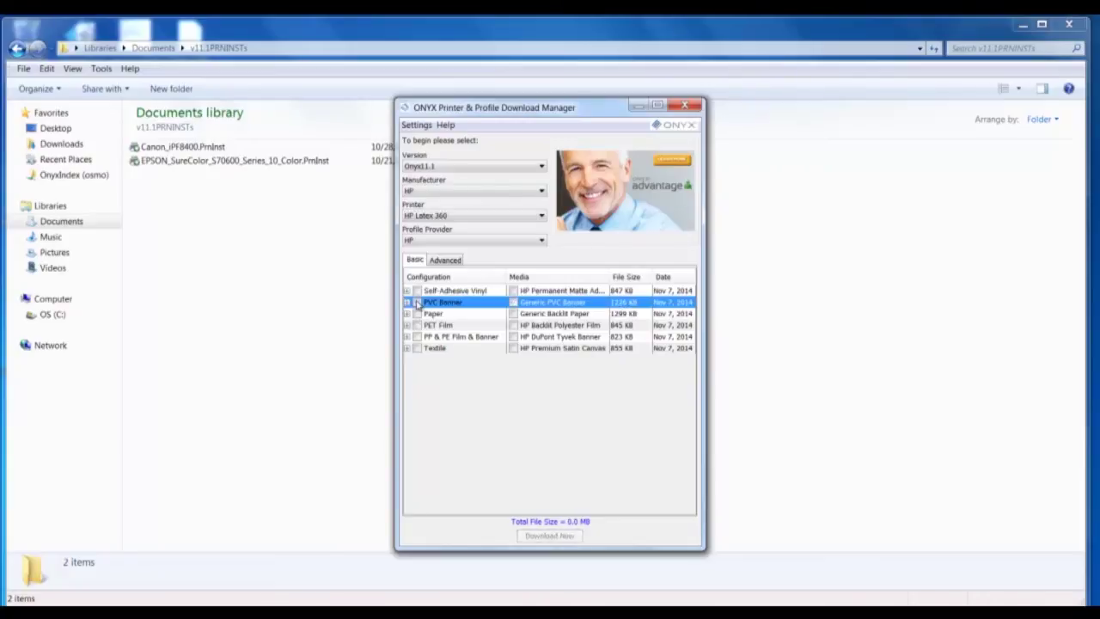
click(447, 261)
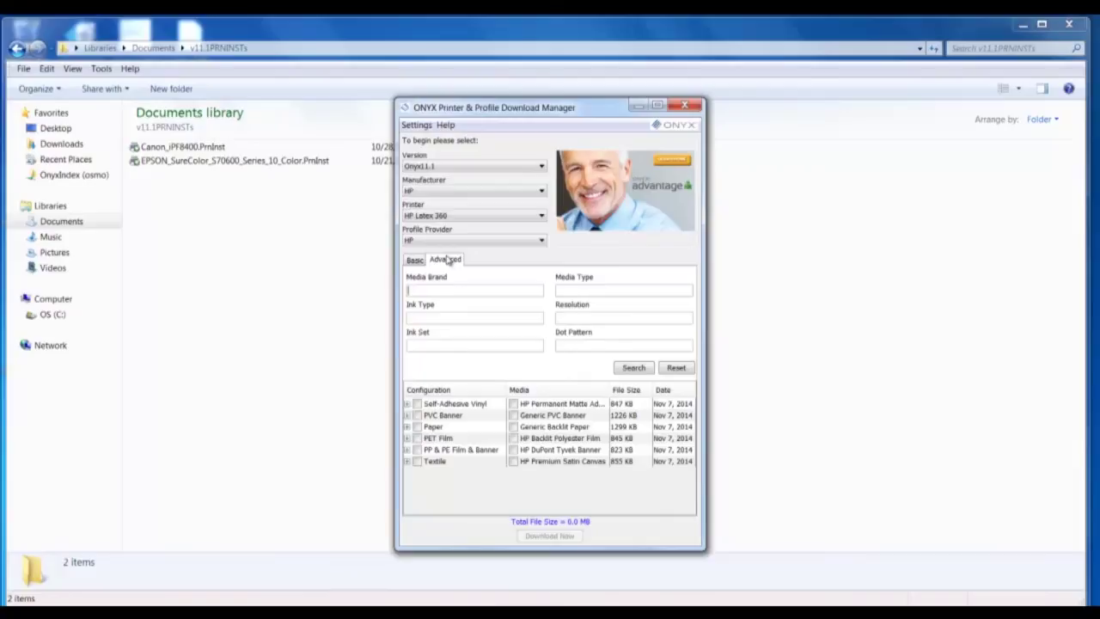
click(414, 259)
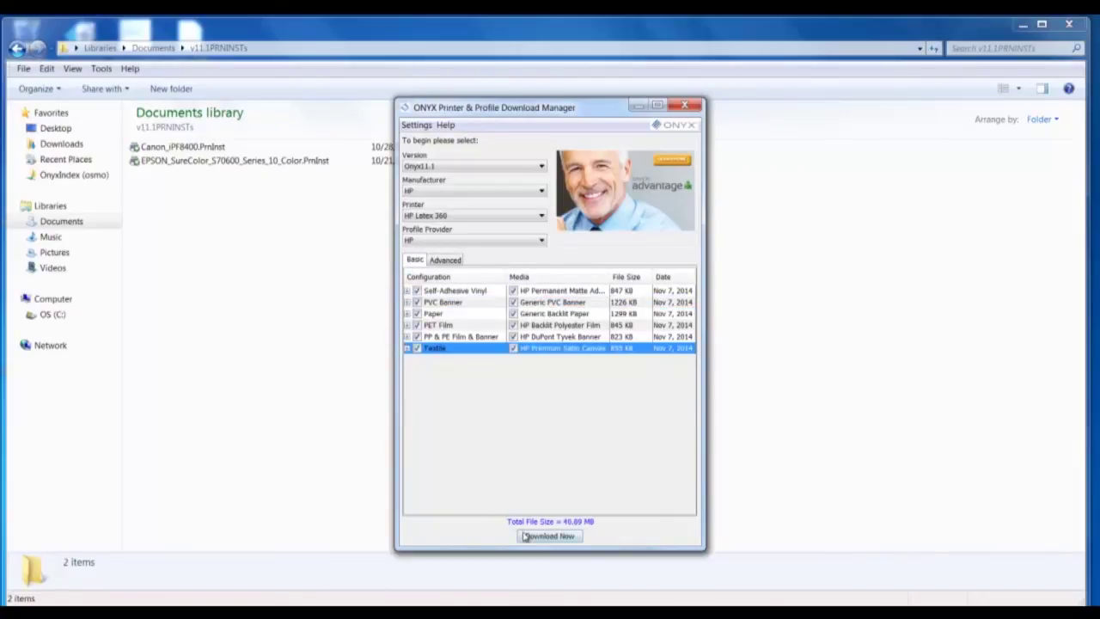
- Download the checked HP Latex 360 profiles into the v11.1 printer drivers folder
click(525, 534)
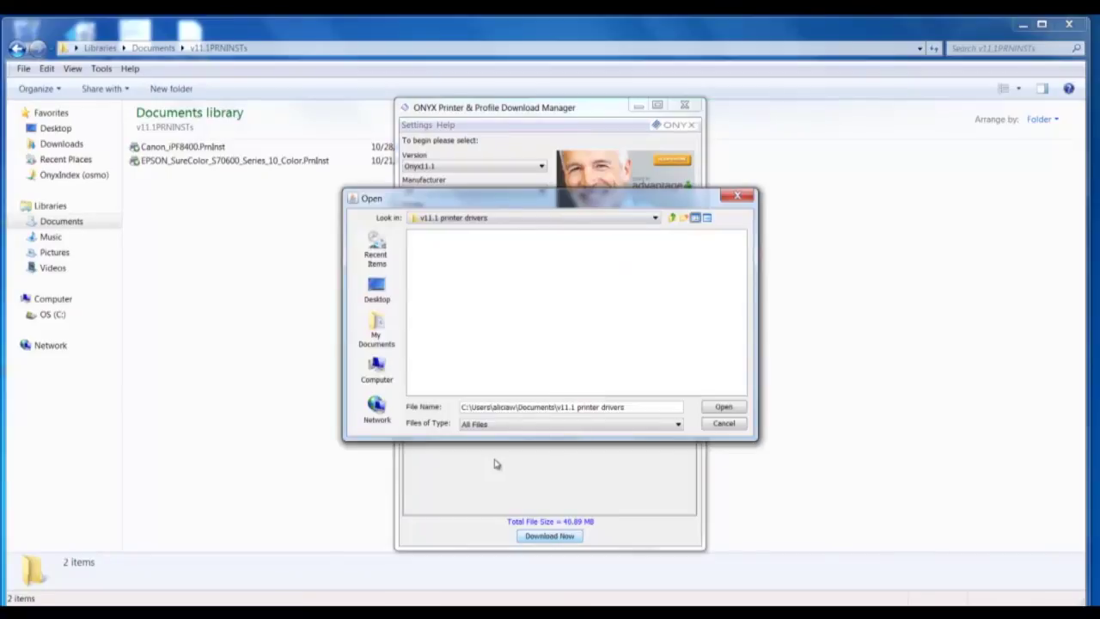
key(Return)
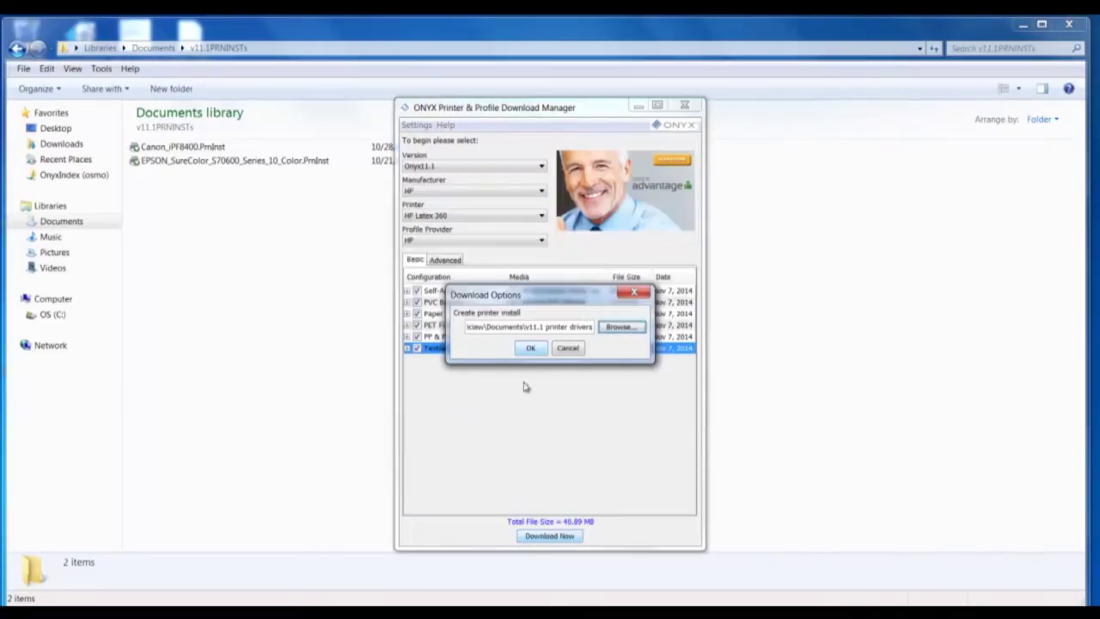
click(525, 349)
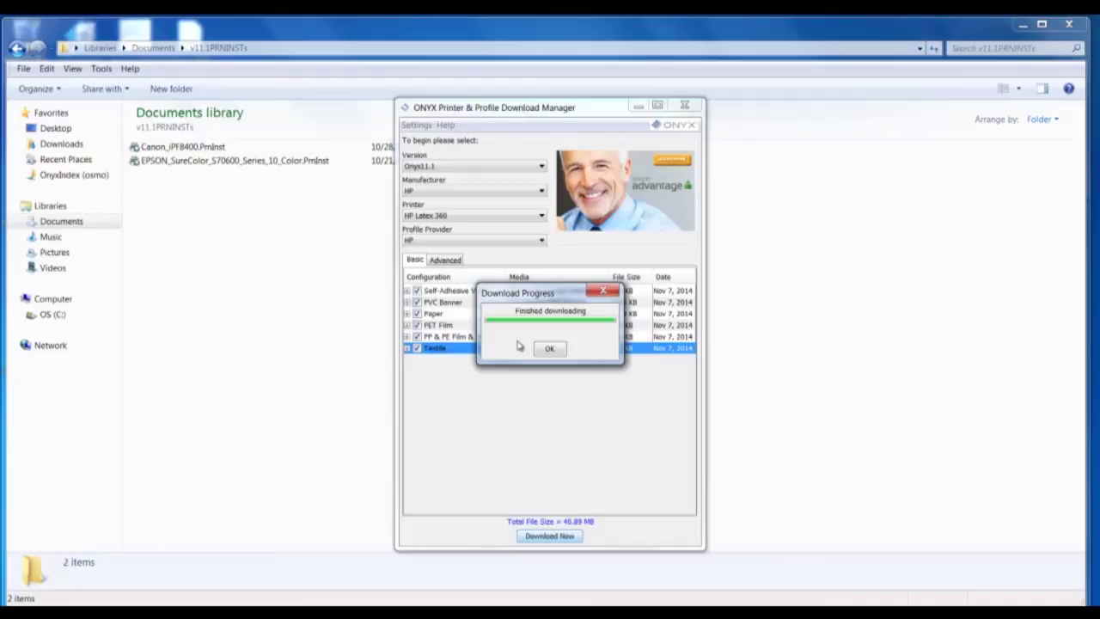
click(549, 348)
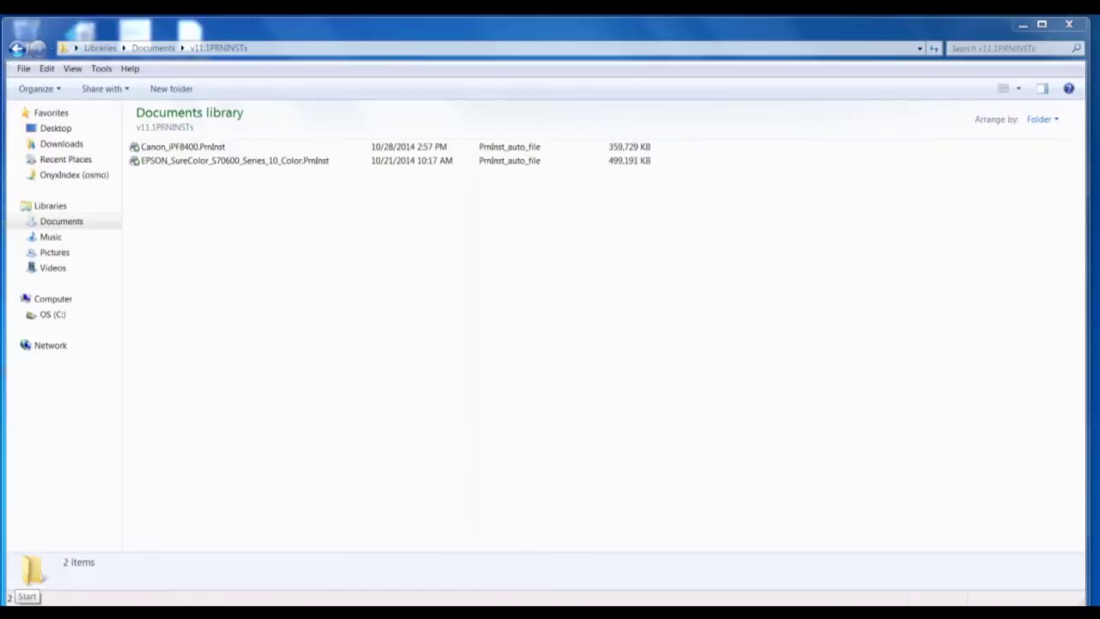
- Launch Install Printer from the Thrive 11 programs folder
click(10, 592)
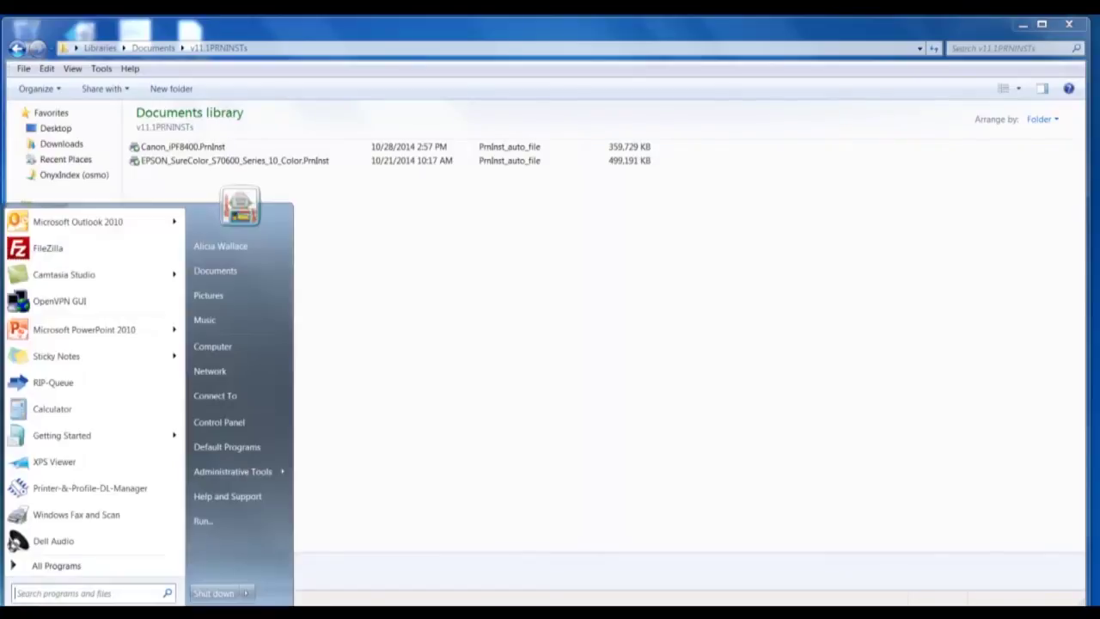
click(39, 567)
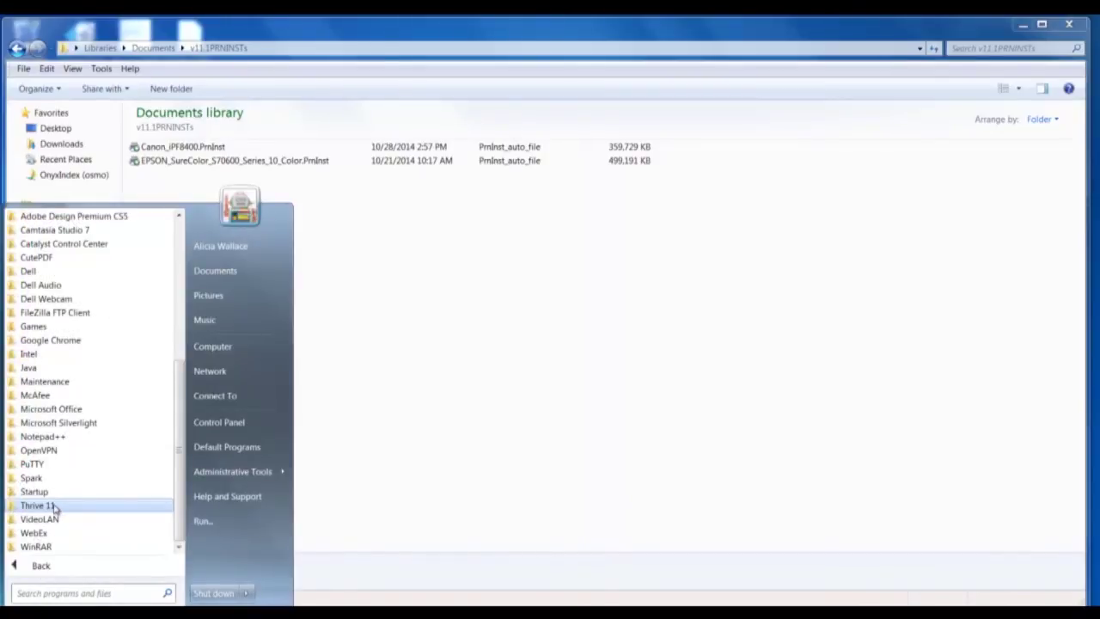
click(51, 507)
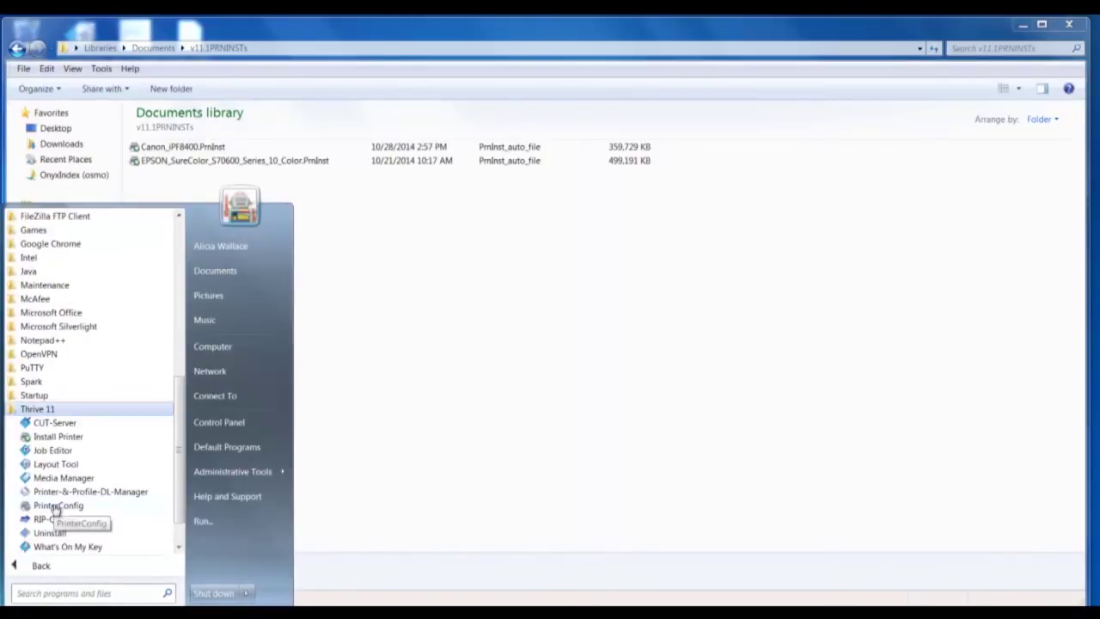
click(133, 441)
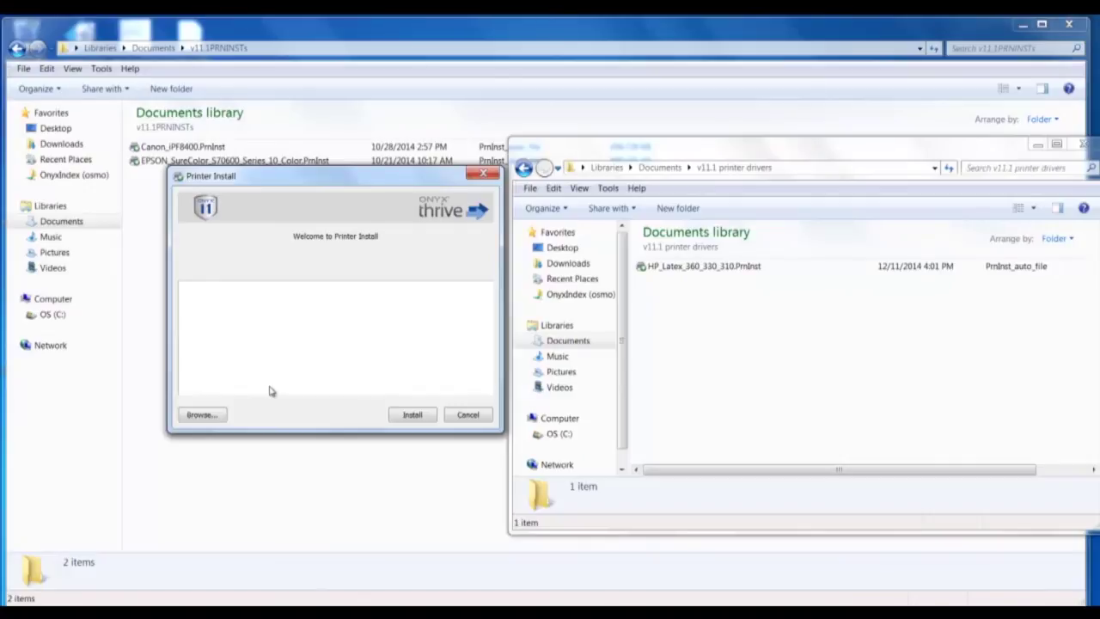
- Install HP Latex 360 from the HP_Latex_360_330_310 printer file
drag(705, 265, 309, 356)
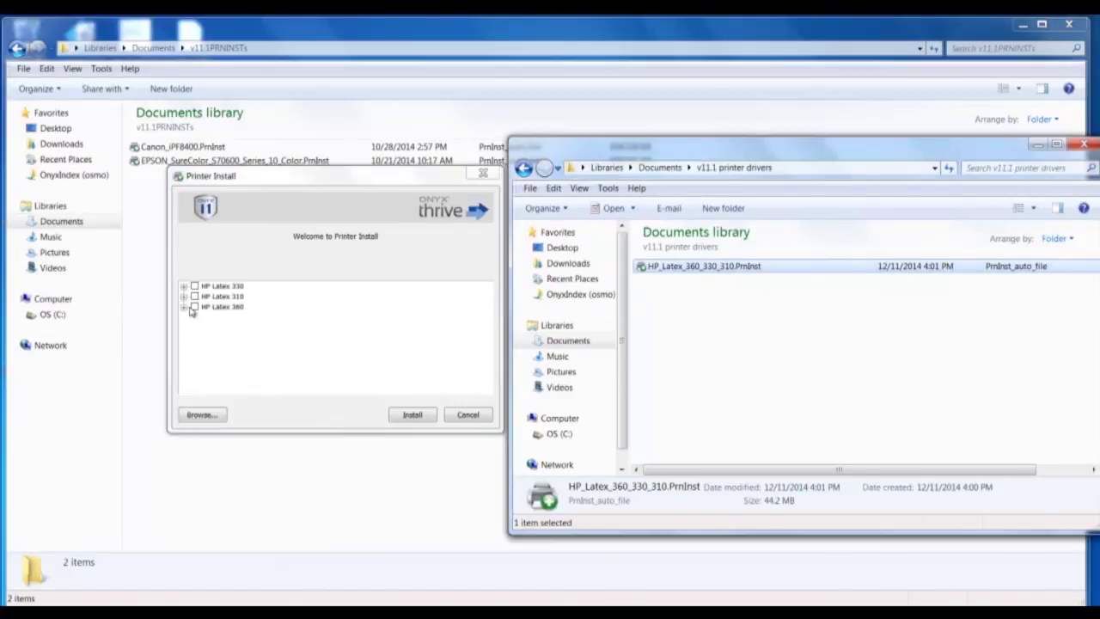
click(195, 308)
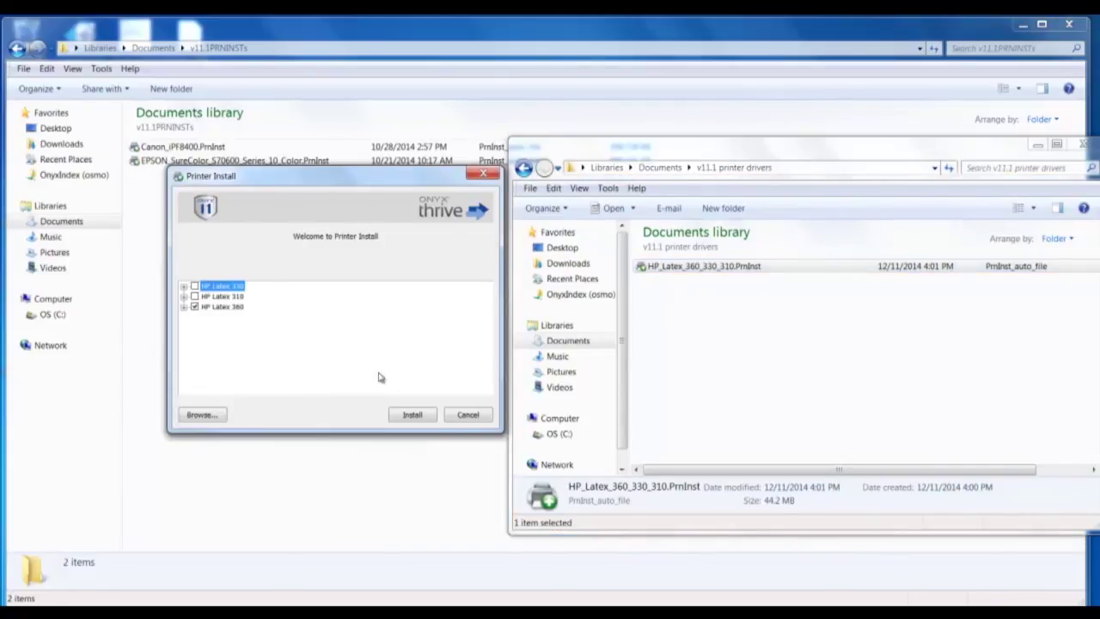
click(396, 416)
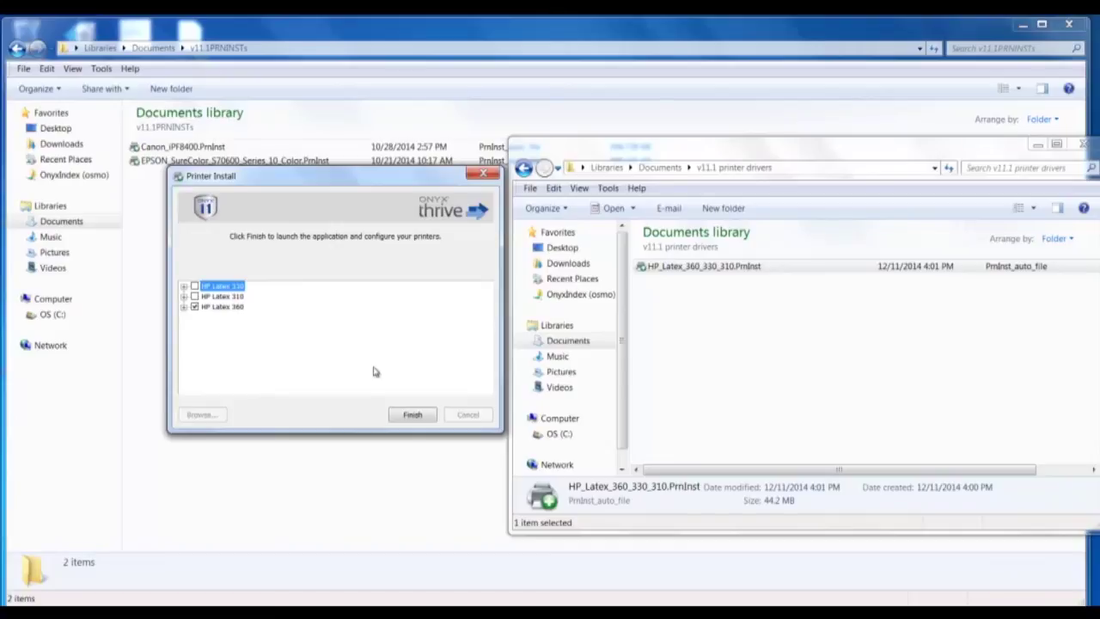
click(401, 417)
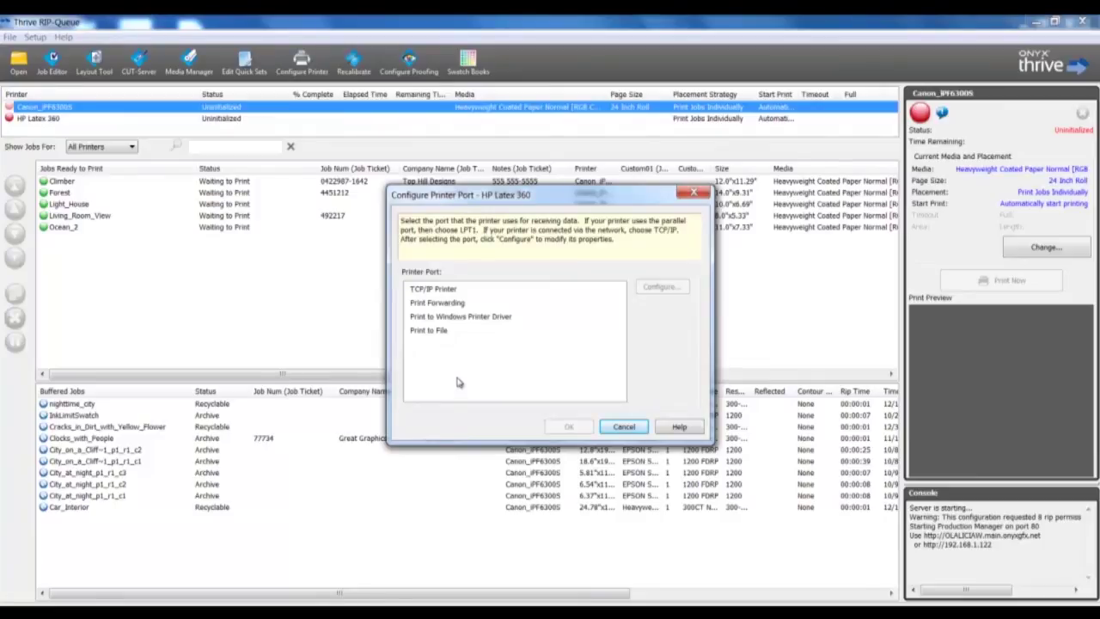
- Set the HP Latex 360 port to TCP/IP and confirm the port choice
click(463, 292)
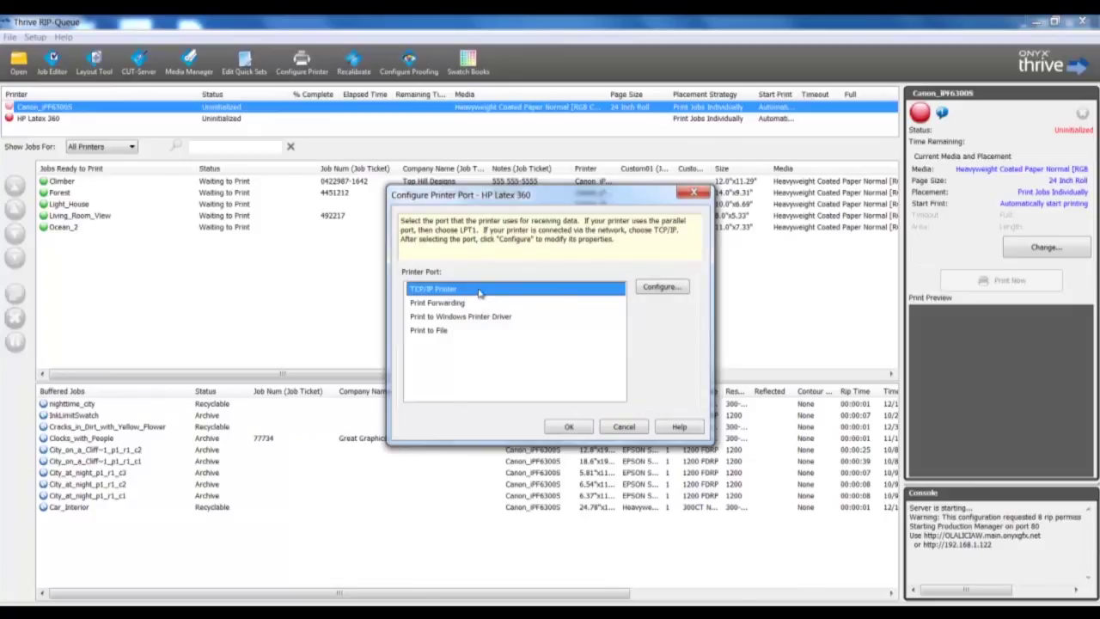
click(649, 289)
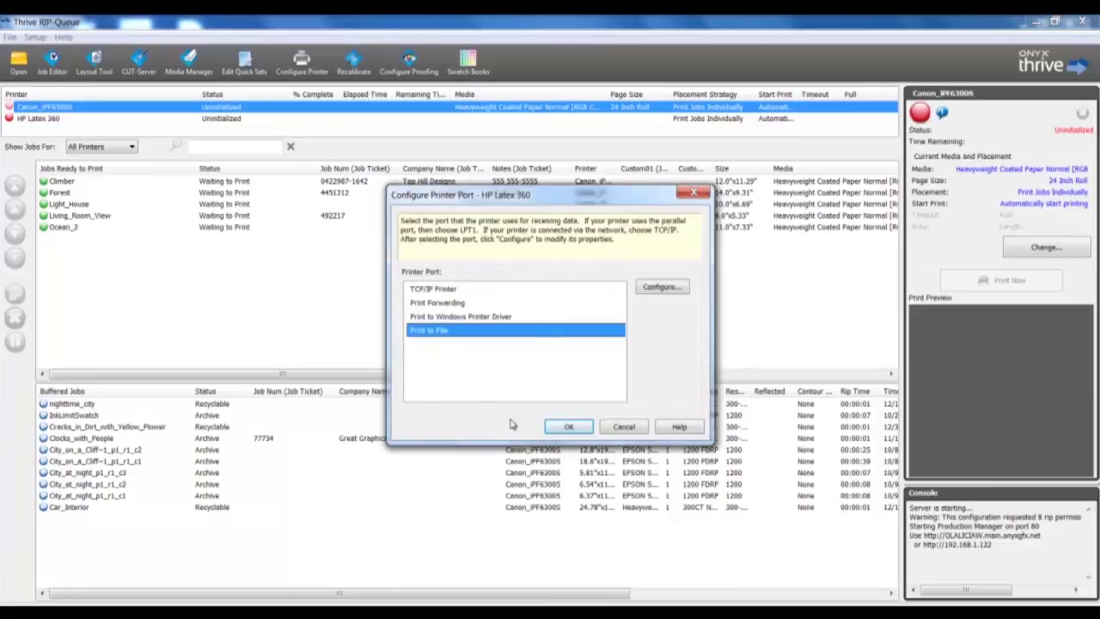
click(568, 426)
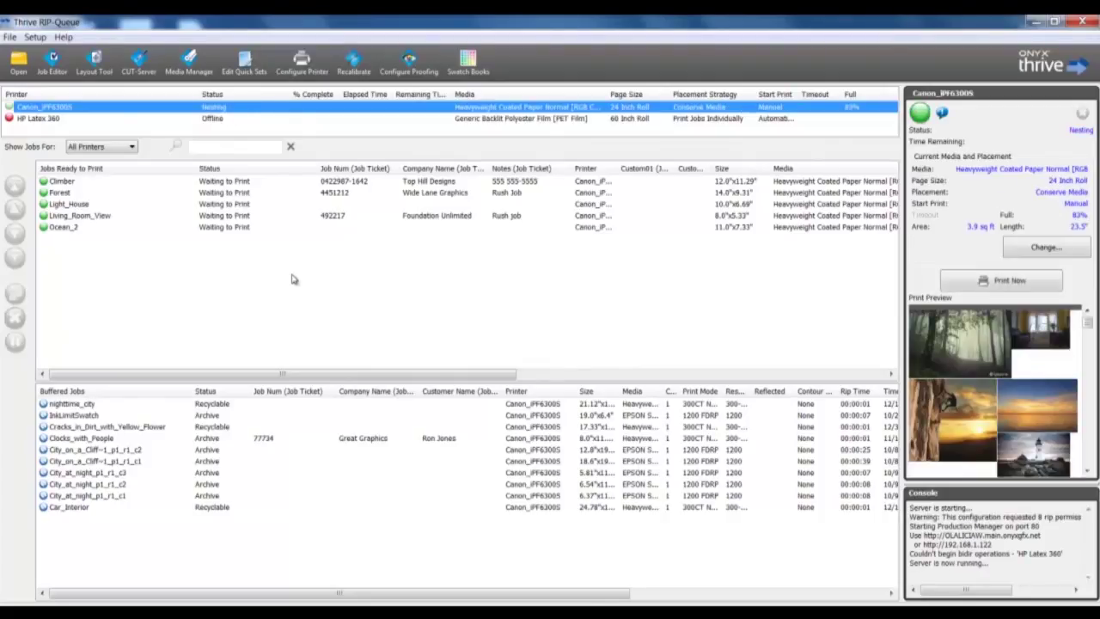
- Accept backlit film and the 60-inch roll for HP Latex 360 after reviewing page size and placement
click(38, 118)
click(1046, 247)
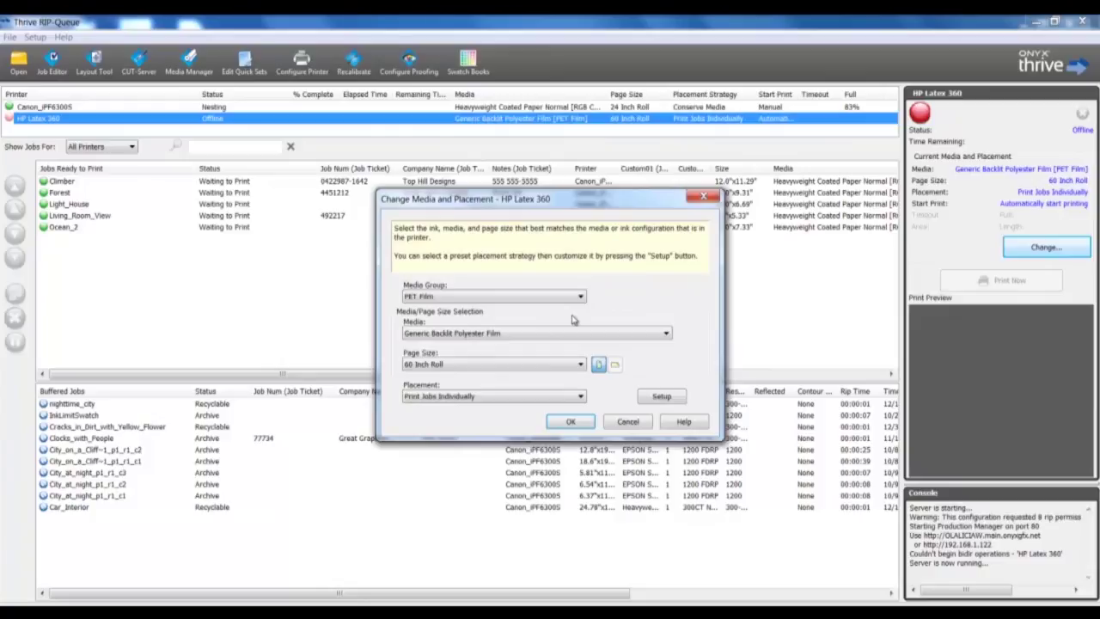
click(470, 368)
click(486, 396)
key(Return)
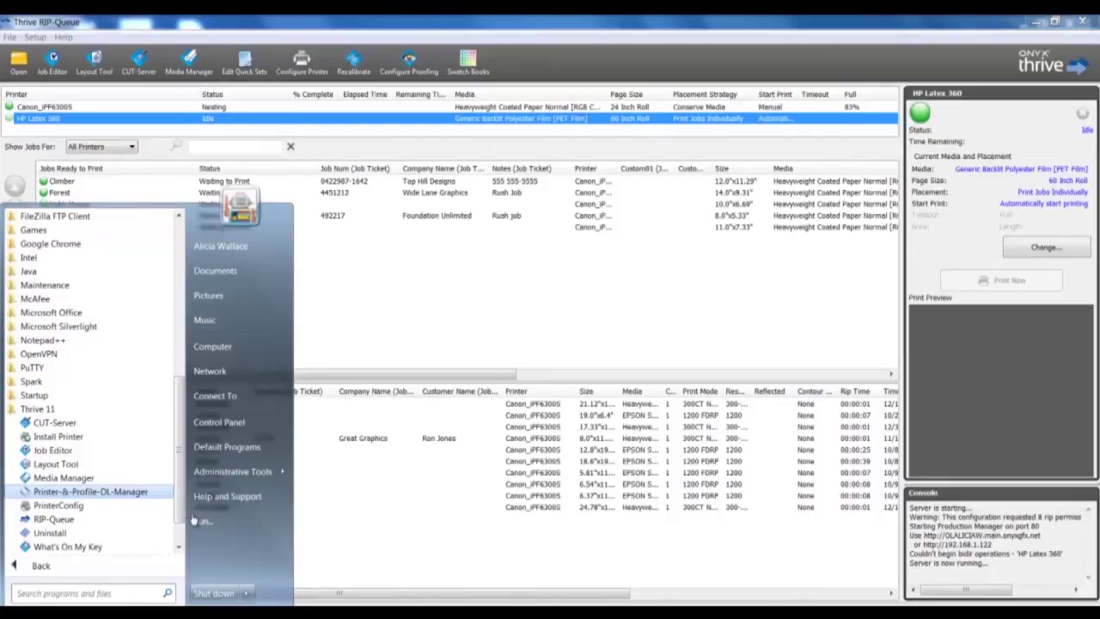
- Switch the HP Latex 360 port to Print to File and reconfirm media so it goes Idle
key(Escape)
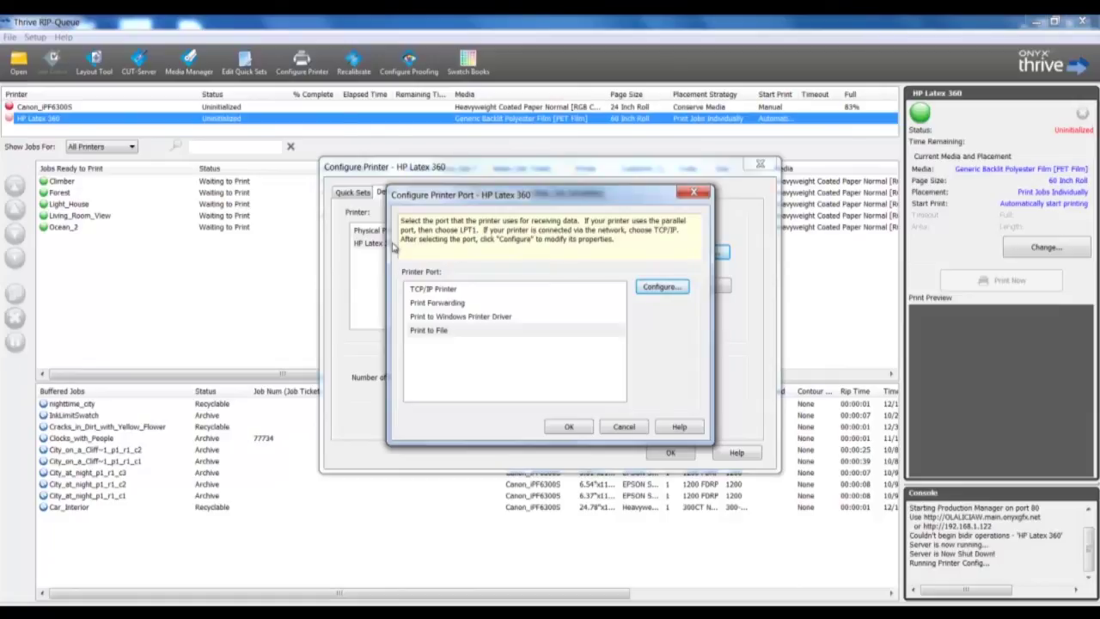
click(556, 430)
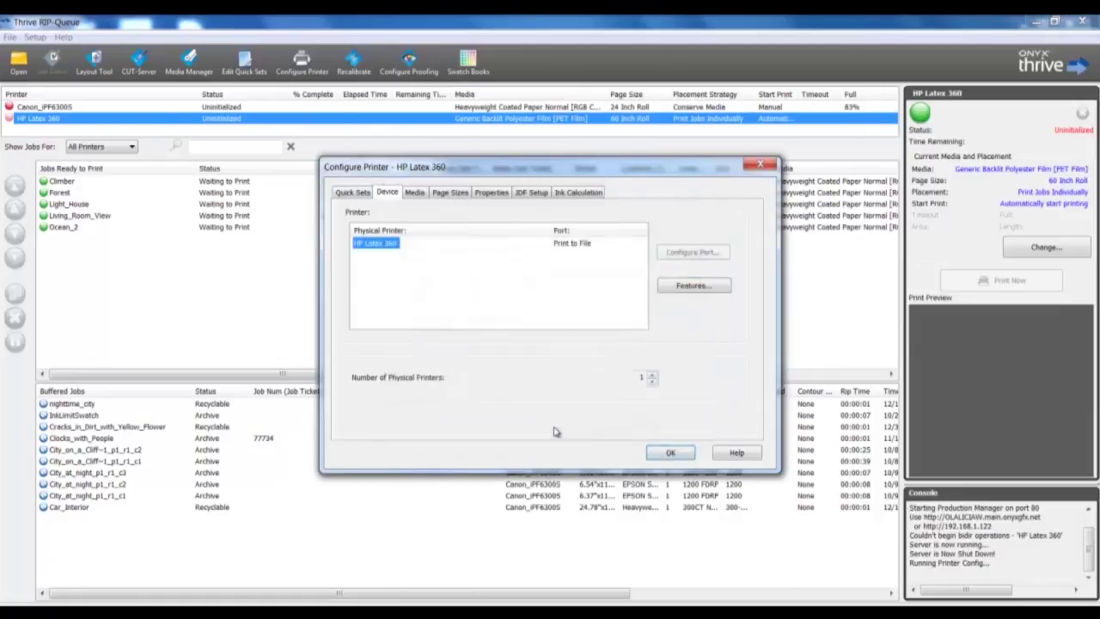
click(667, 453)
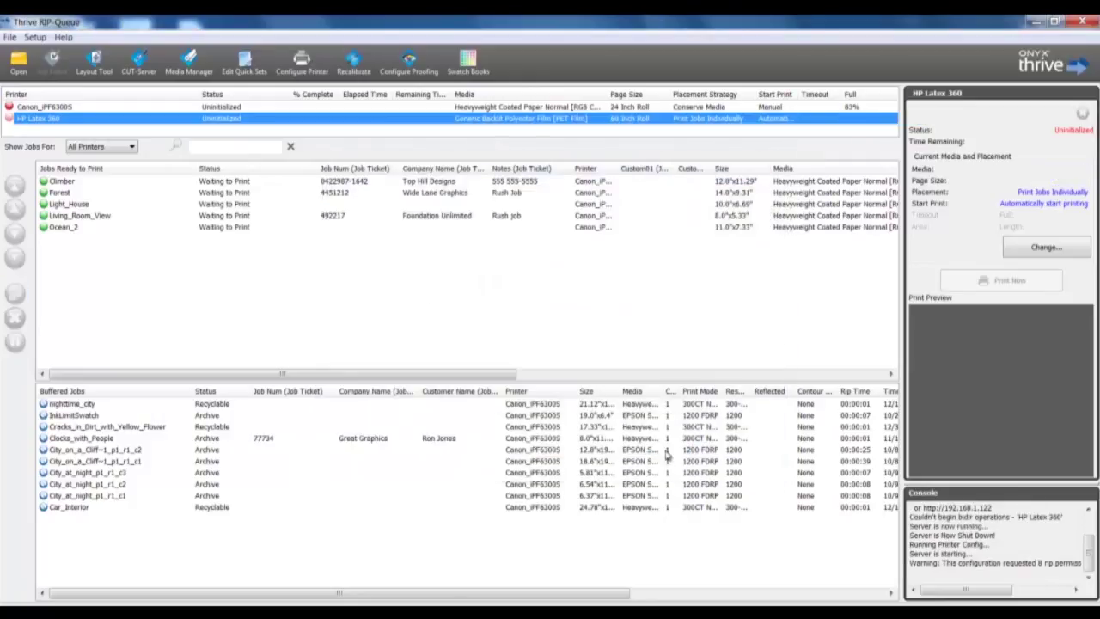
click(659, 398)
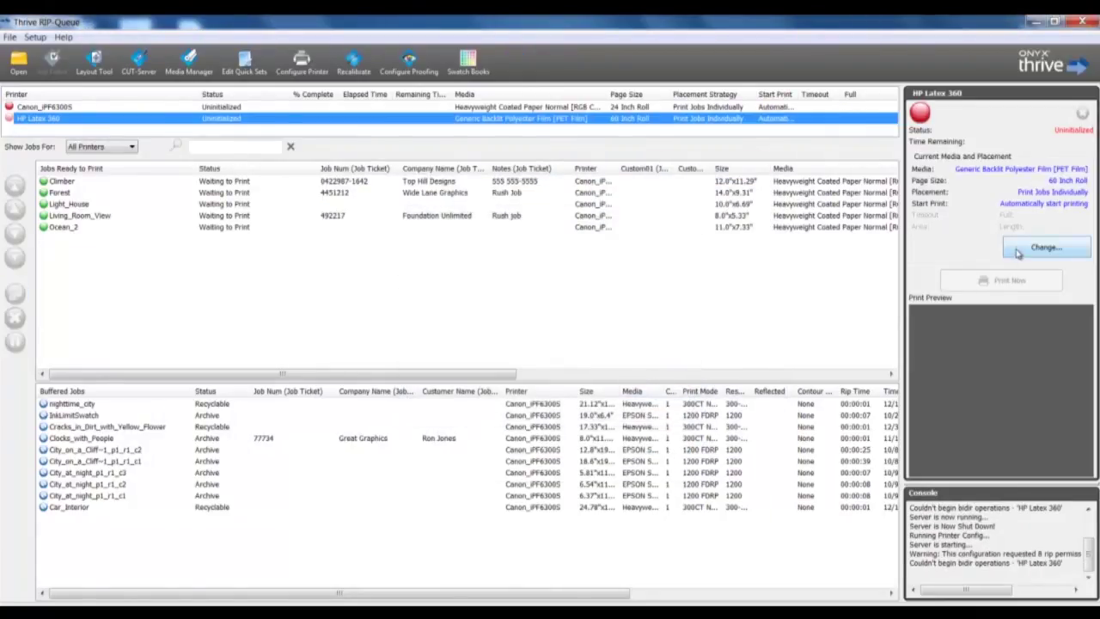
click(1018, 250)
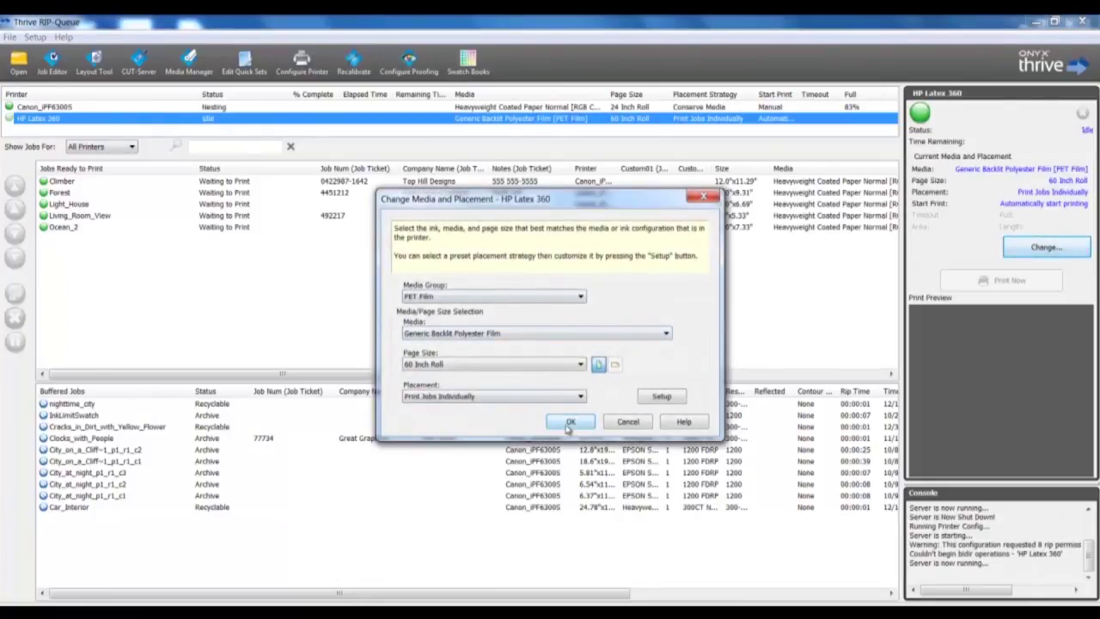
click(569, 422)
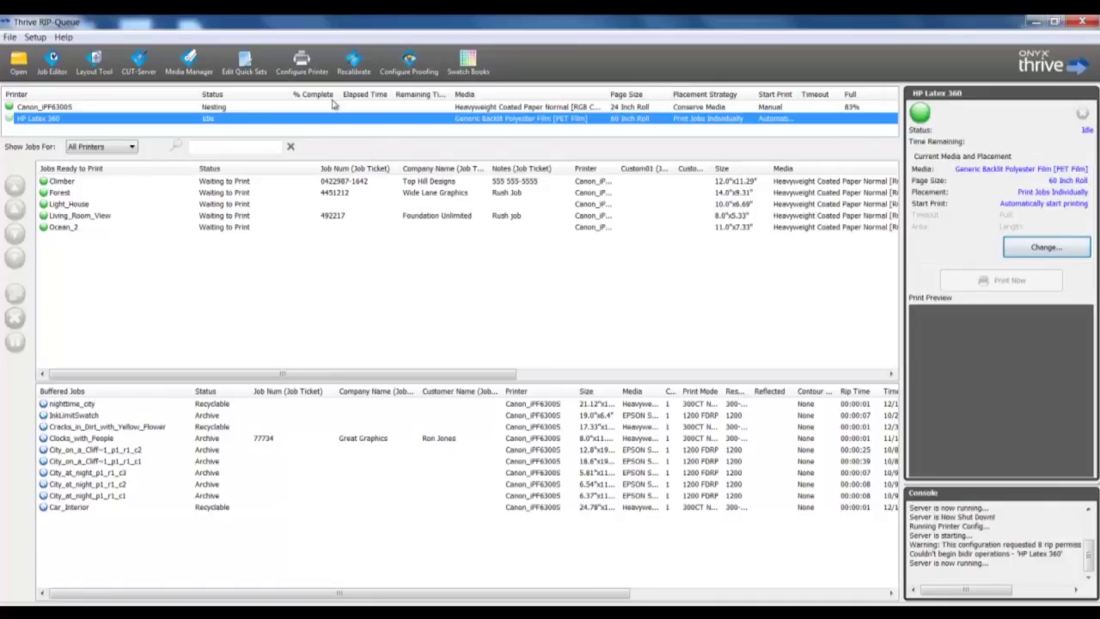
- Open the HP Latex 360 configuration and review its roll page sizes without adding one
click(296, 65)
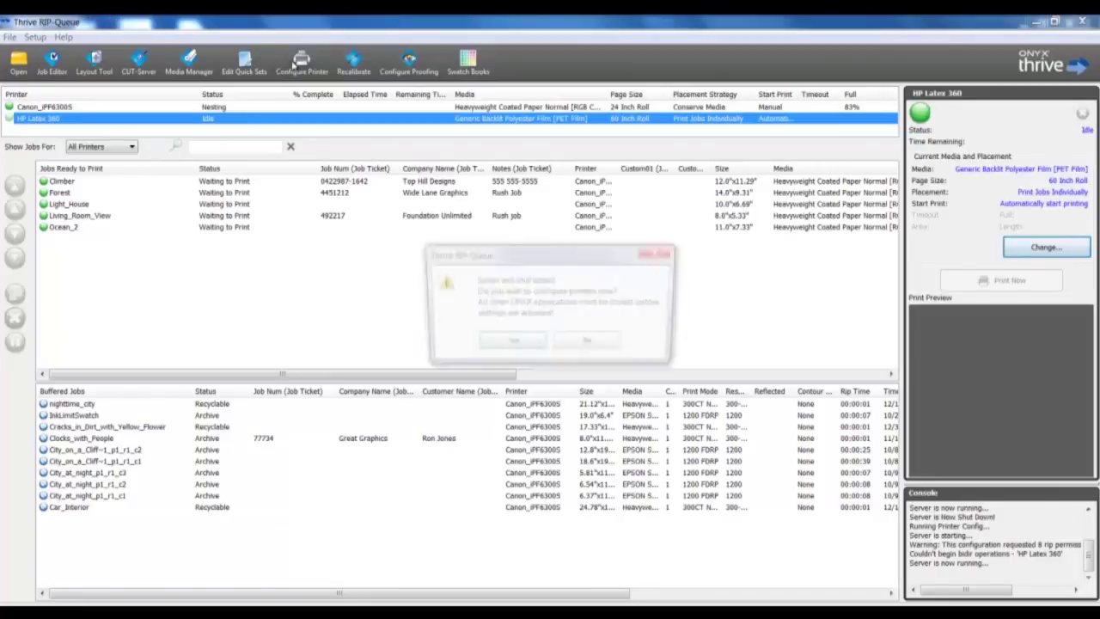
click(491, 348)
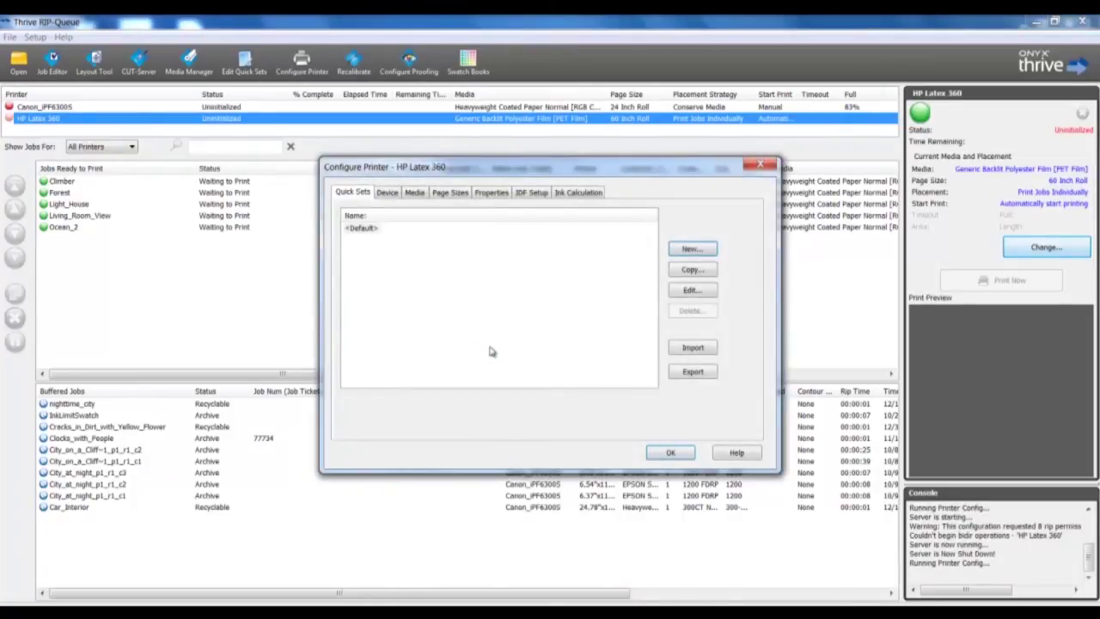
click(451, 194)
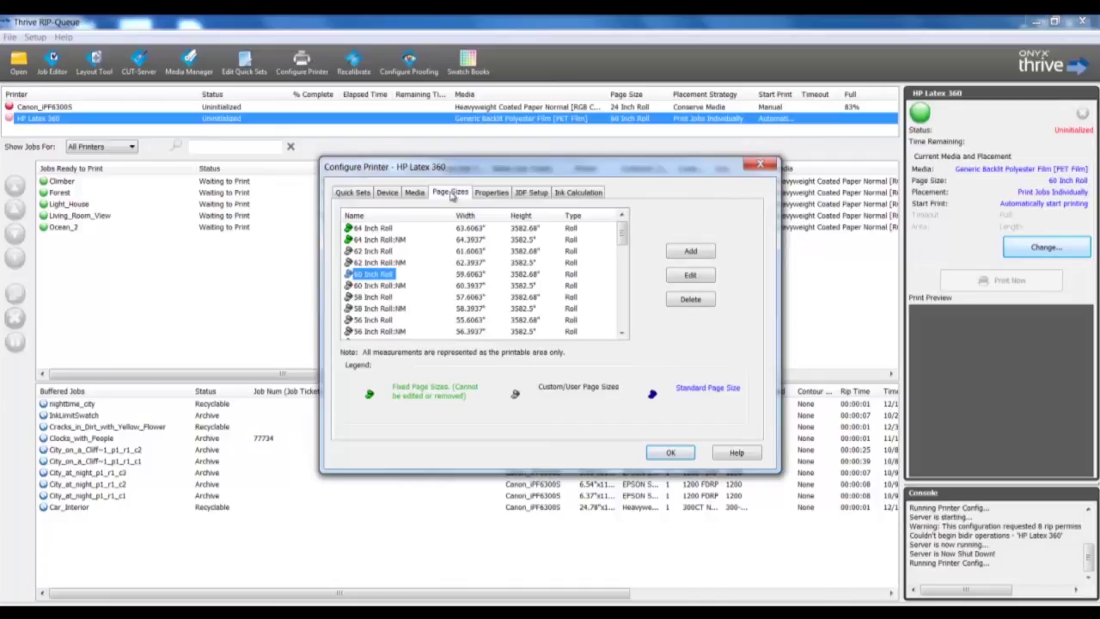
click(679, 252)
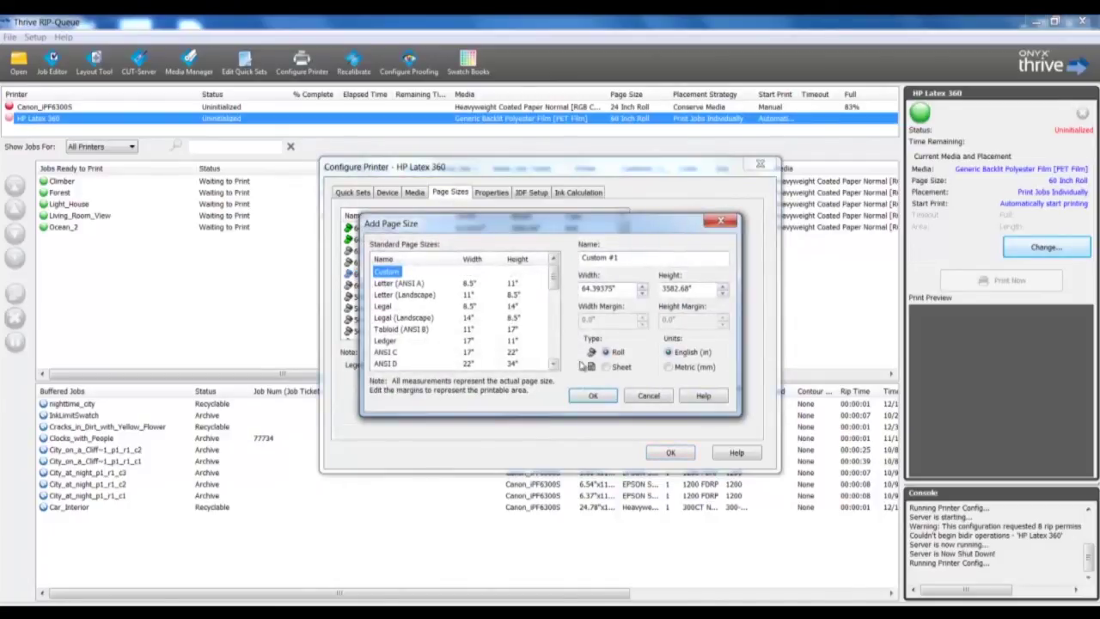
click(638, 395)
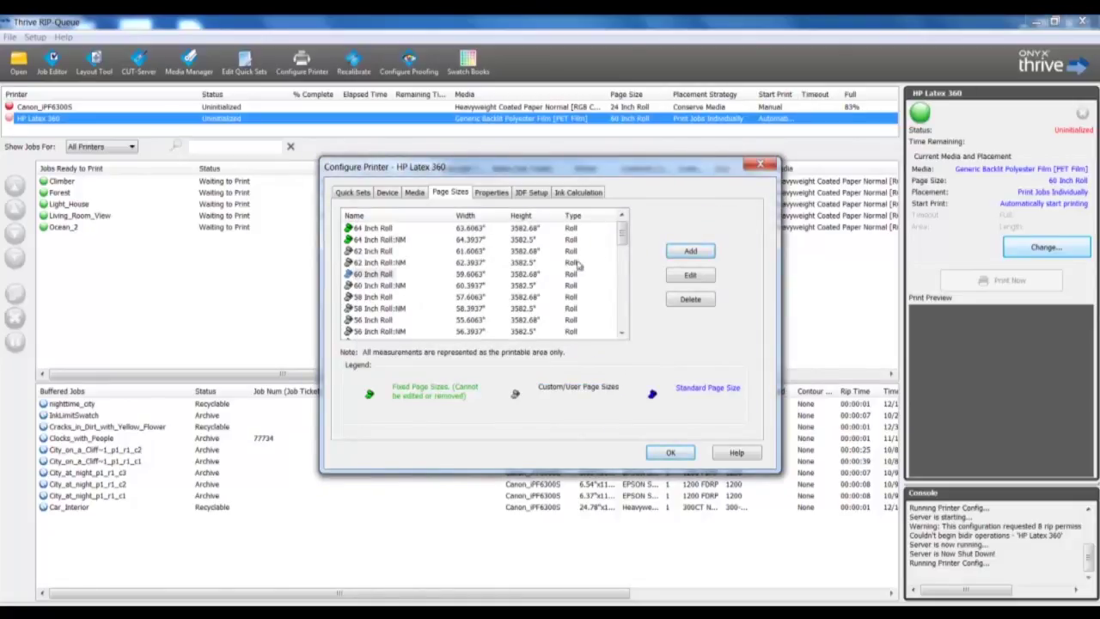
drag(625, 237, 637, 318)
- Review Generic Backlit Polyester Film options and print modes, then view the Quick Sets list
click(411, 196)
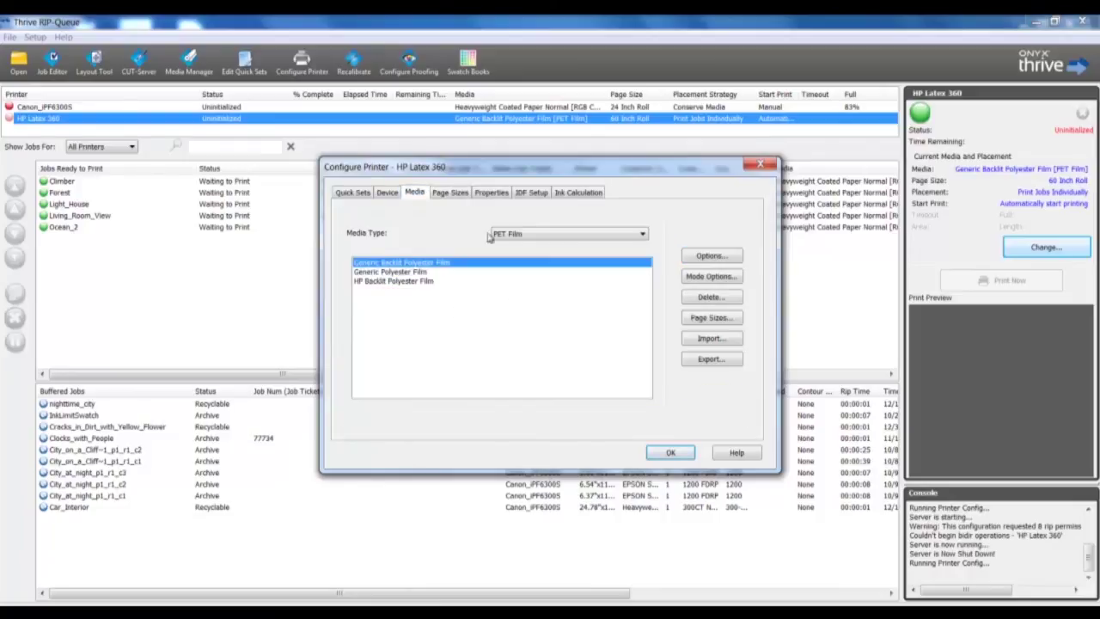
click(698, 261)
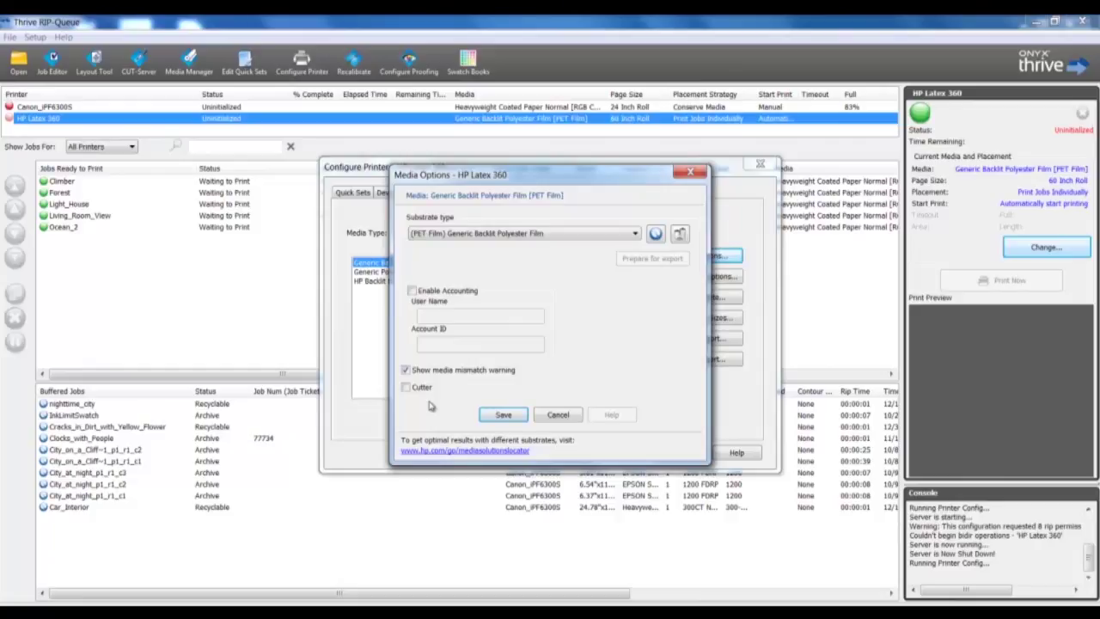
click(502, 415)
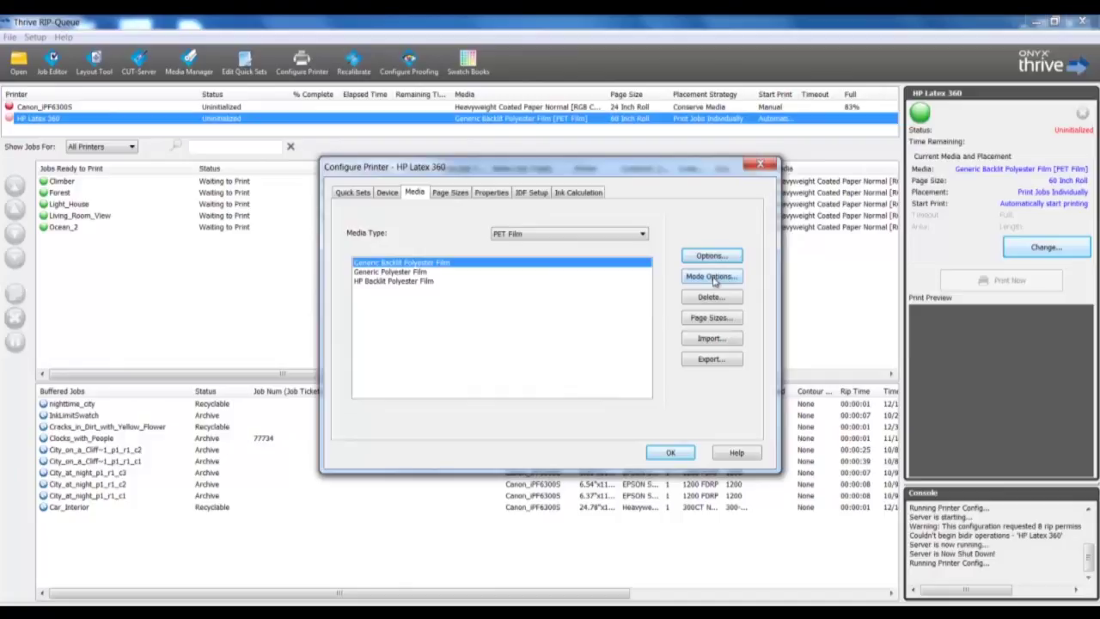
click(713, 277)
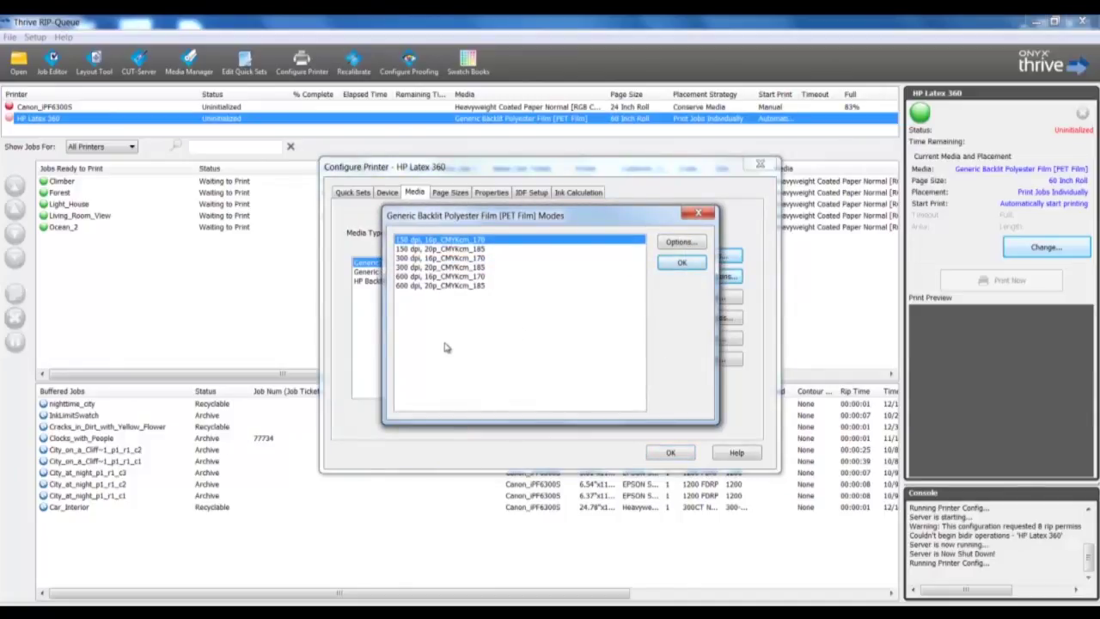
click(680, 263)
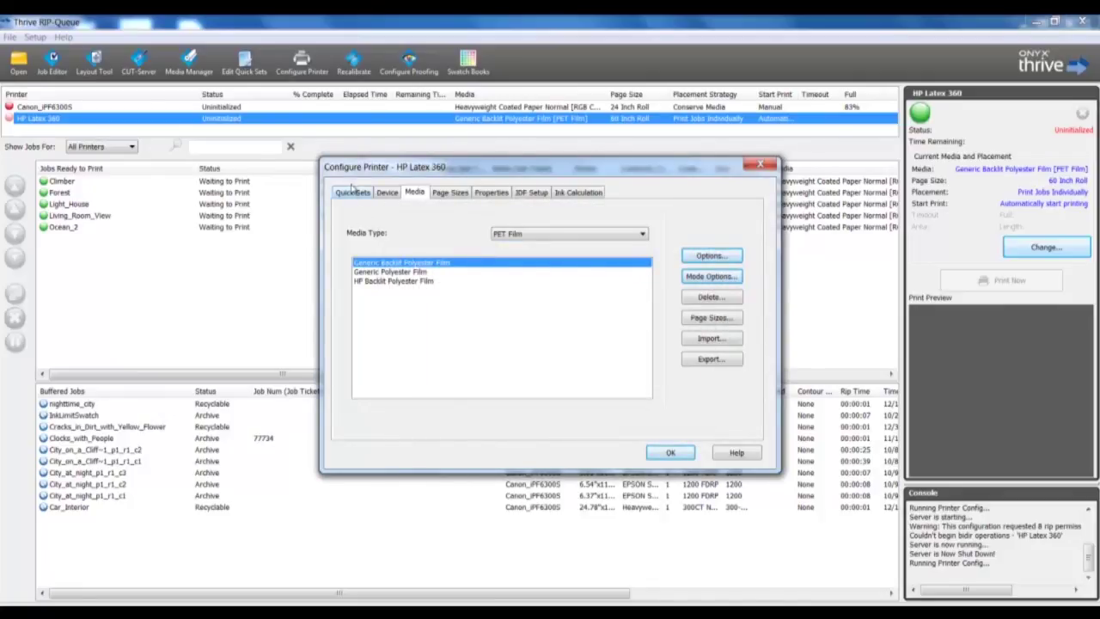
click(351, 194)
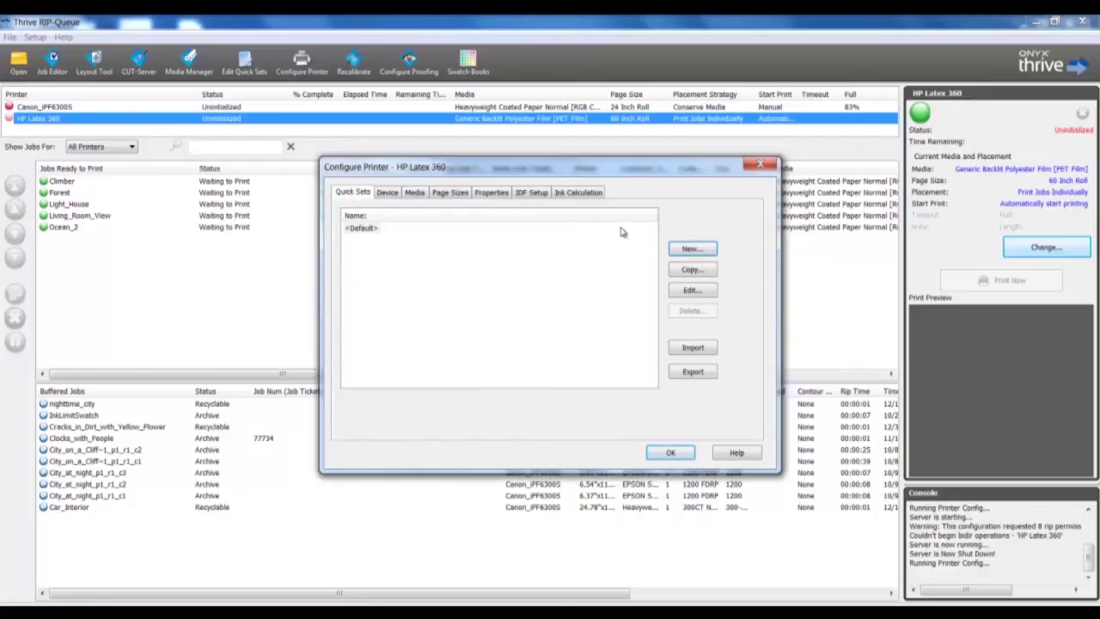
- Create a quick set with media fixed to Generic Backlit Polyester Film and contour cutter None
click(693, 249)
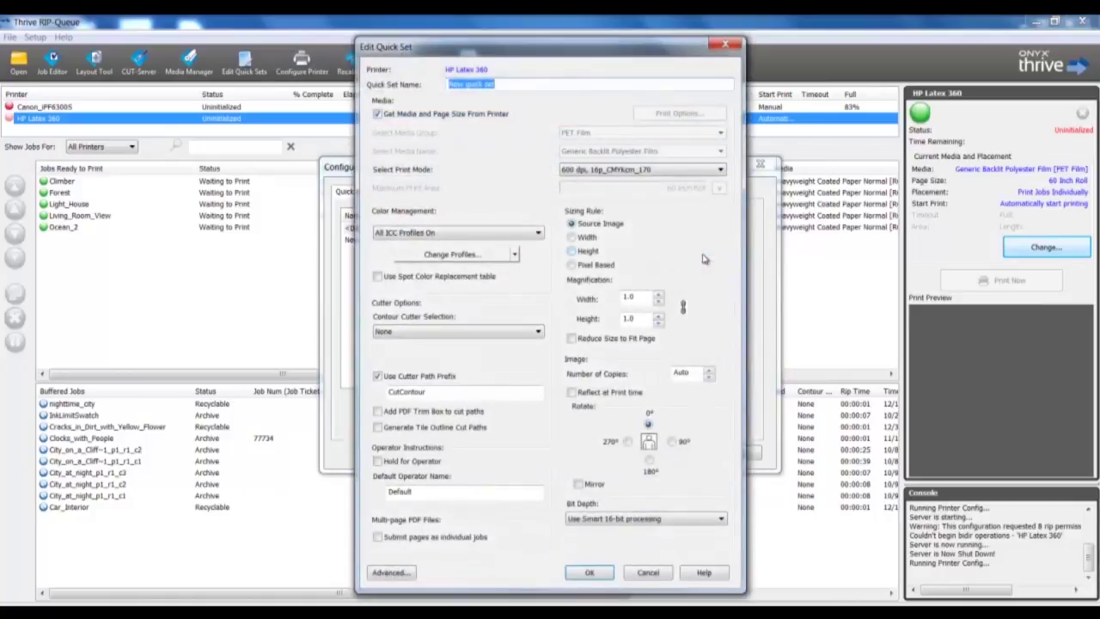
click(378, 113)
click(615, 151)
click(535, 156)
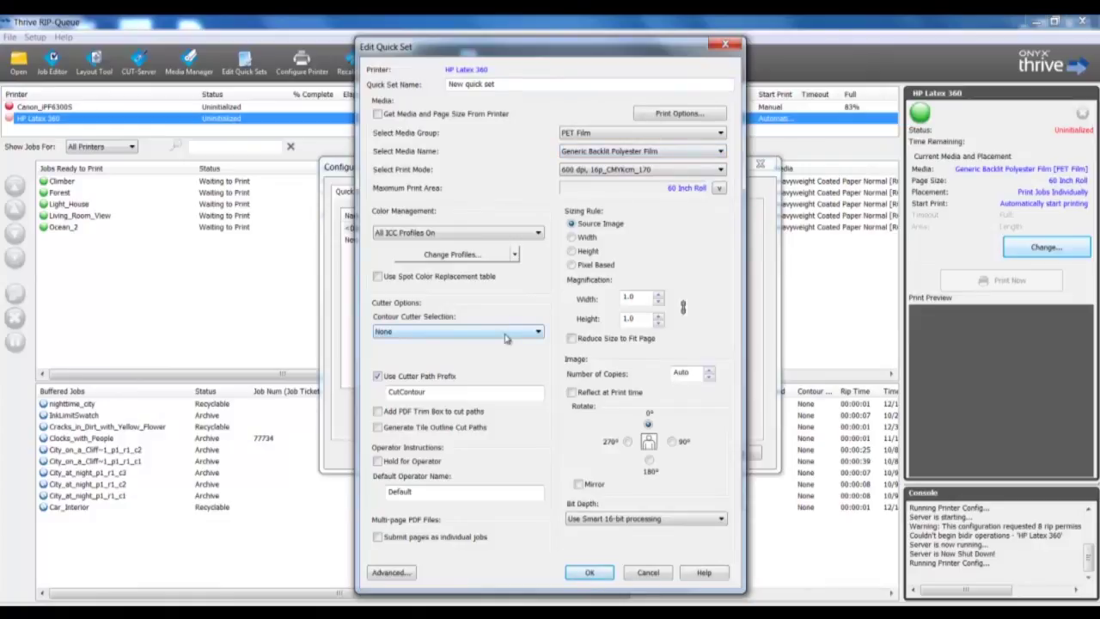
click(448, 335)
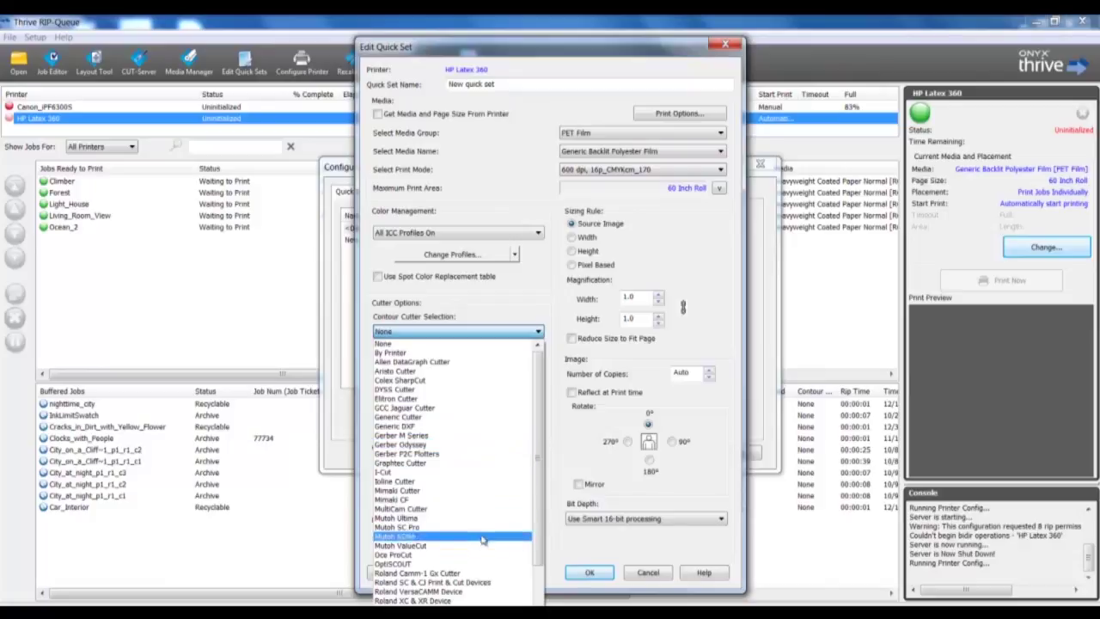
click(519, 314)
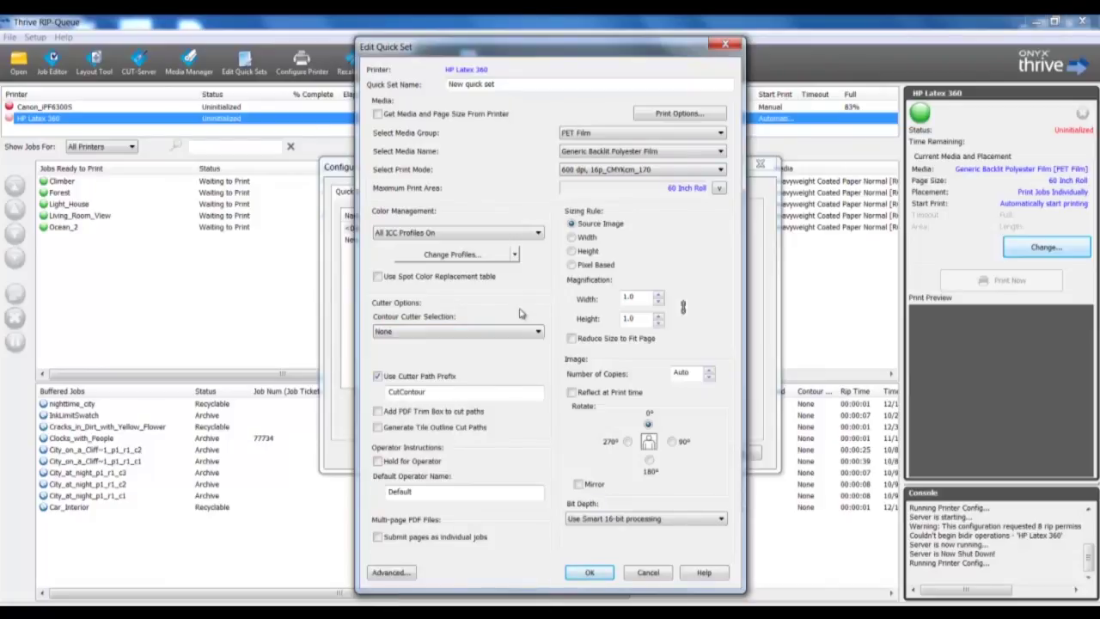